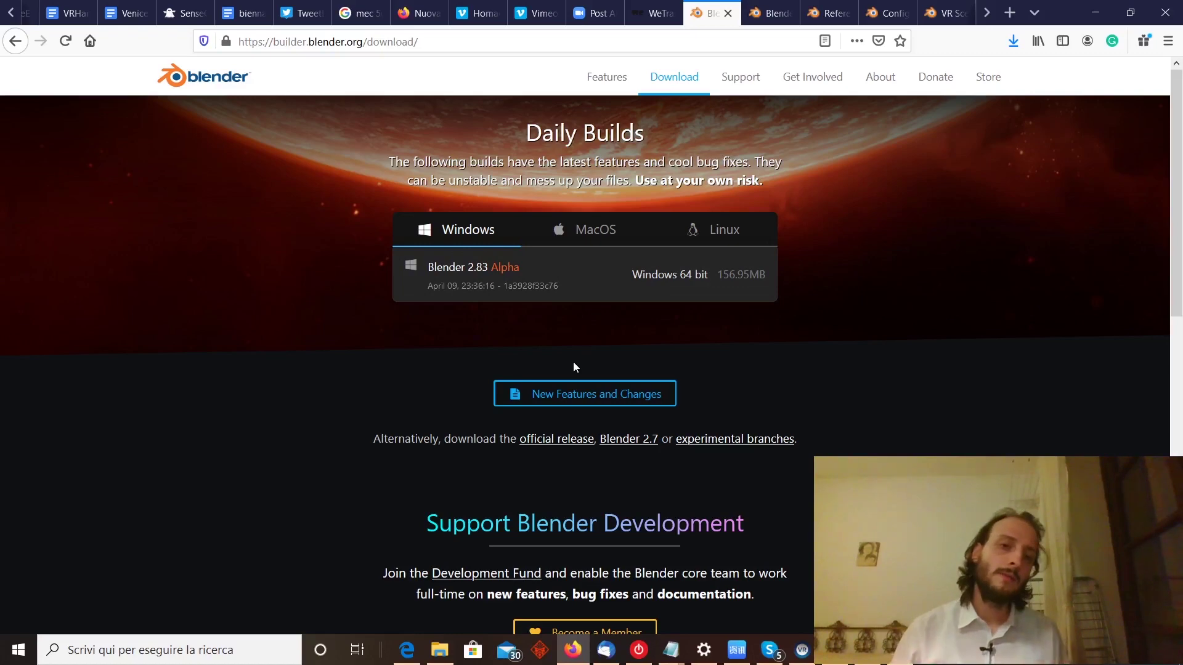
# - Cancel the Blender 2.83 Alpha Windows zip download and switch to the Virtual Reality release notes
pyautogui.click(489, 289)
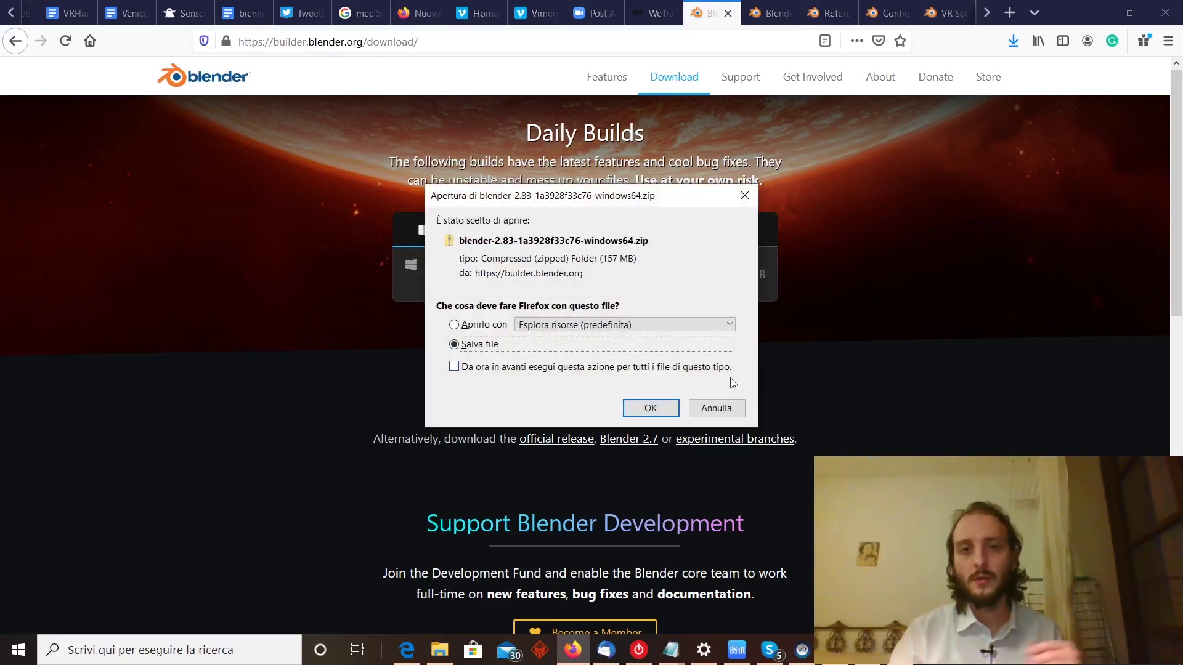
pyautogui.click(724, 412)
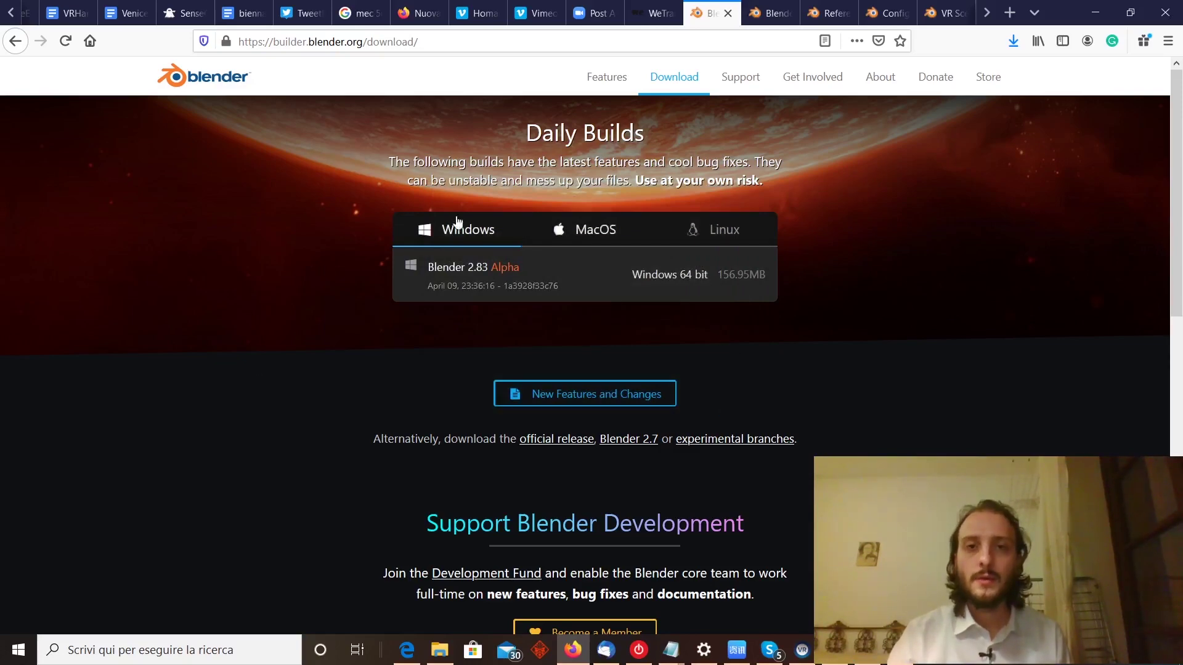
pyautogui.click(770, 12)
pyautogui.click(827, 12)
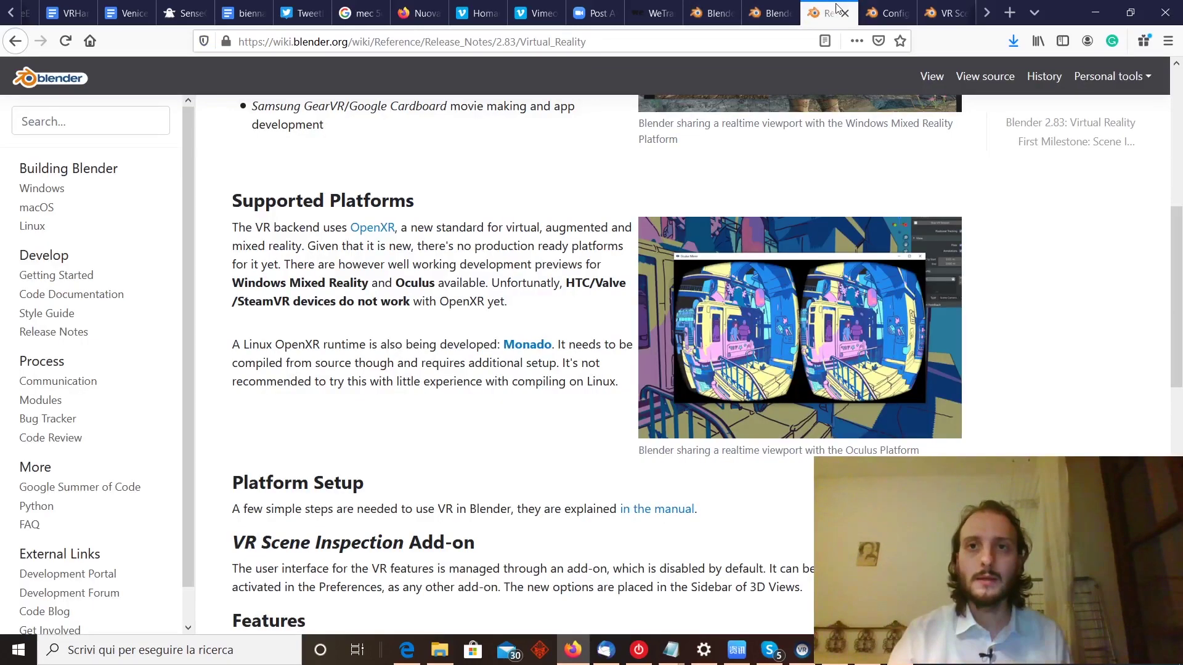
# - Read the supported platforms section, highlighting Windows Mixed Reality and Oculus
pyautogui.scroll(5, 574, 339)
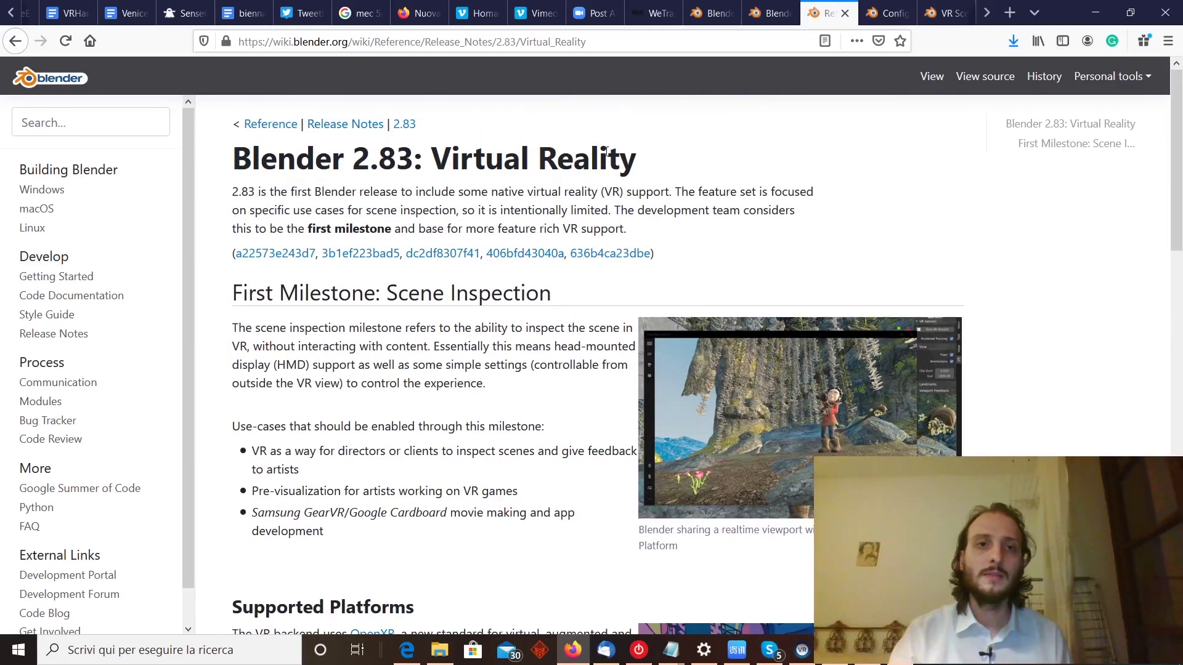
pyautogui.scroll(-4, 472, 265)
pyautogui.scroll(4, 473, 269)
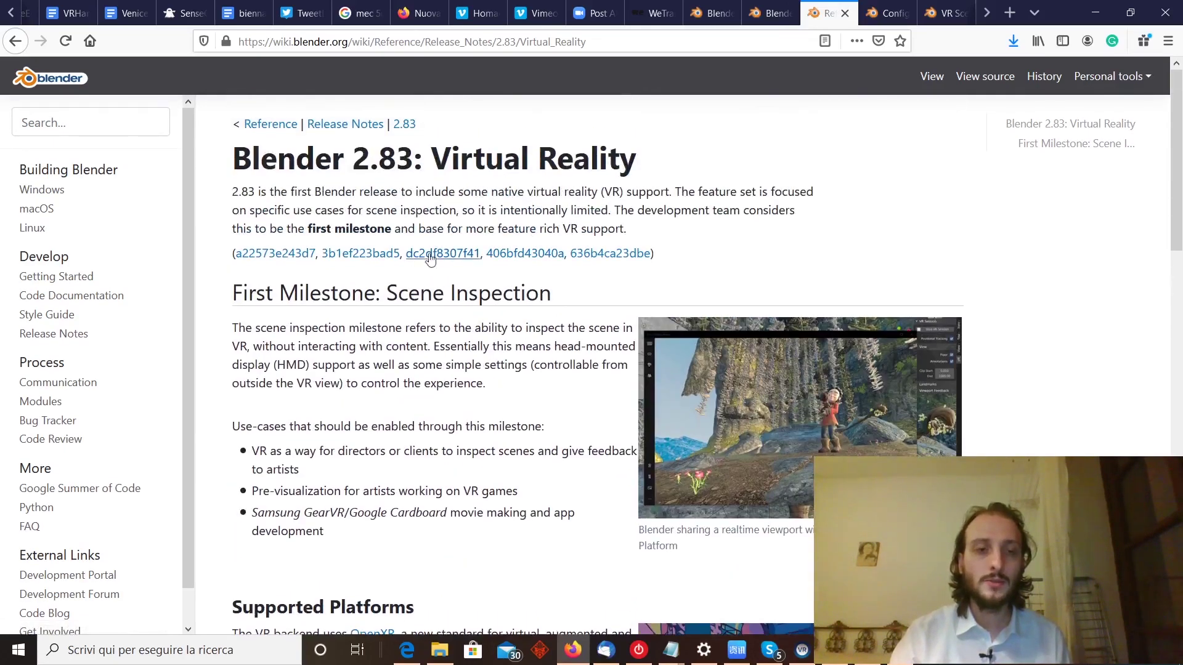
pyautogui.scroll(-3, 687, 200)
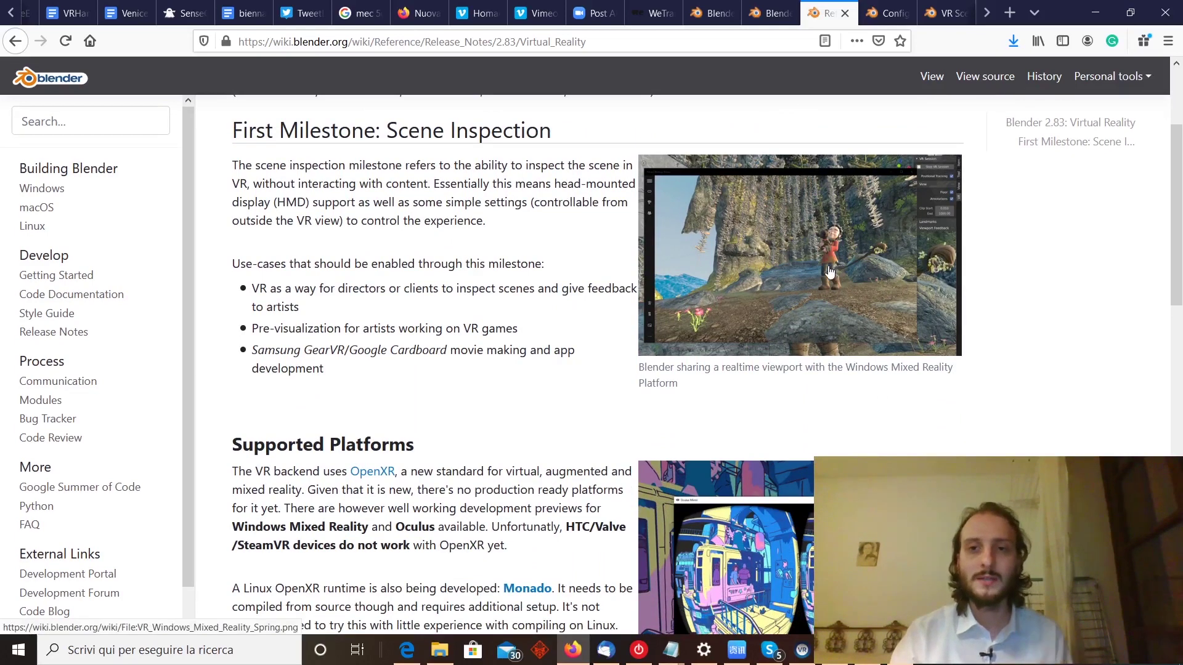
pyautogui.scroll(-4, 832, 266)
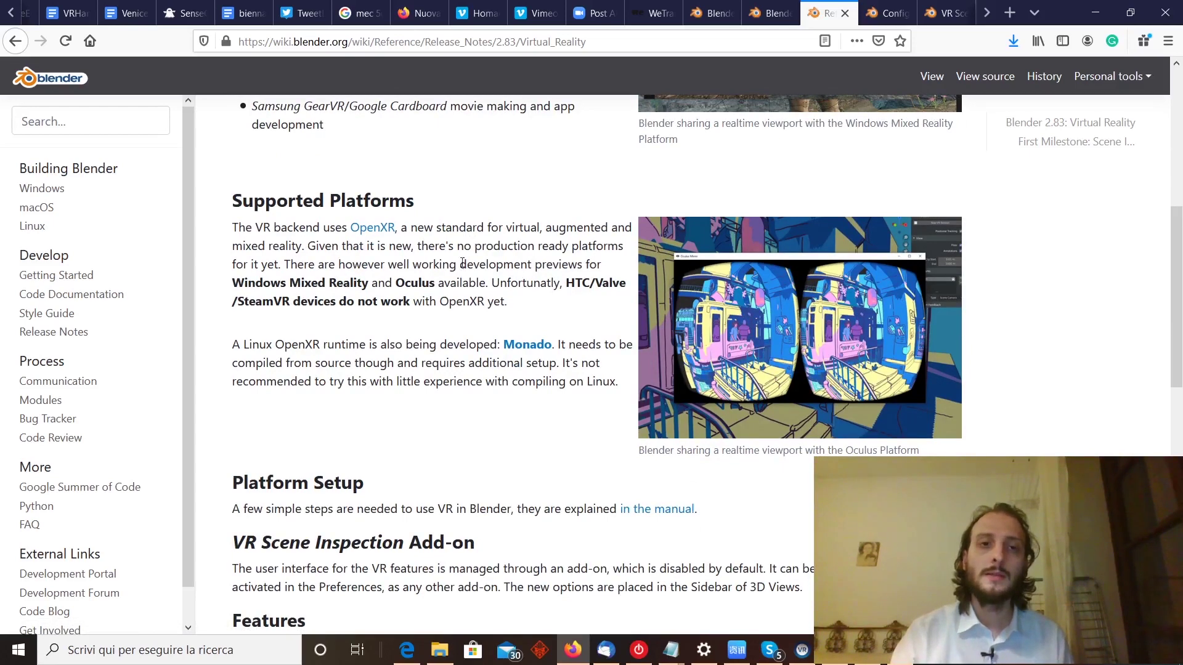
pyautogui.scroll(-4, 425, 337)
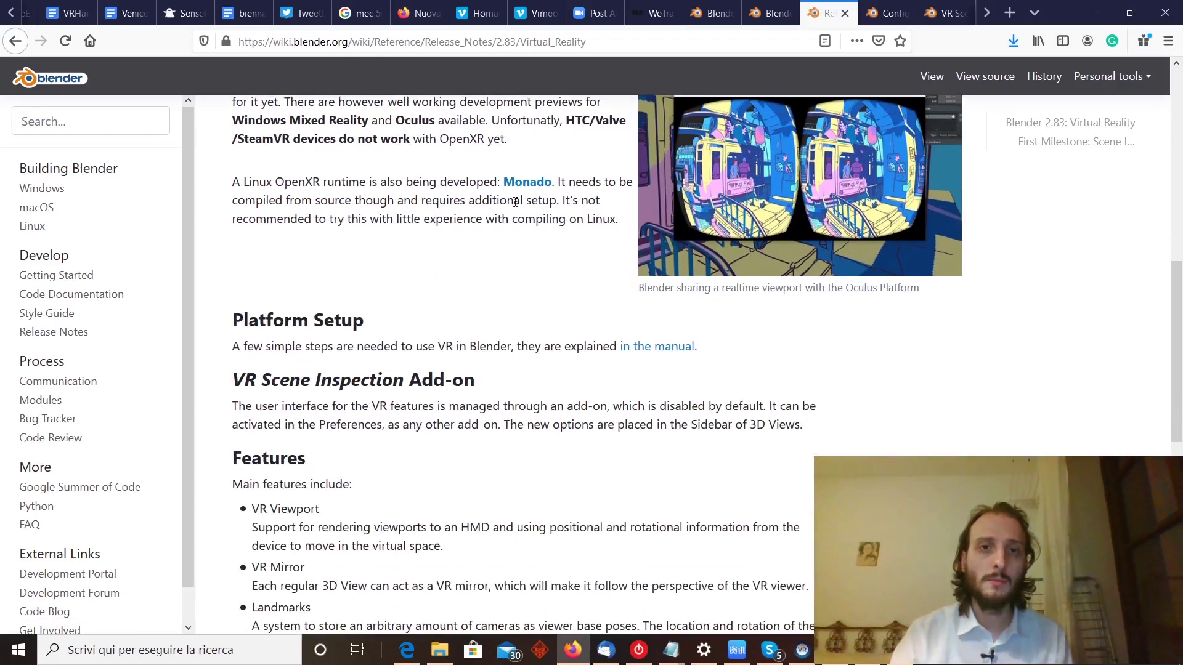
pyautogui.scroll(3, 320, 212)
pyautogui.moveTo(234, 210); pyautogui.dragTo(431, 194)
pyautogui.click(494, 219)
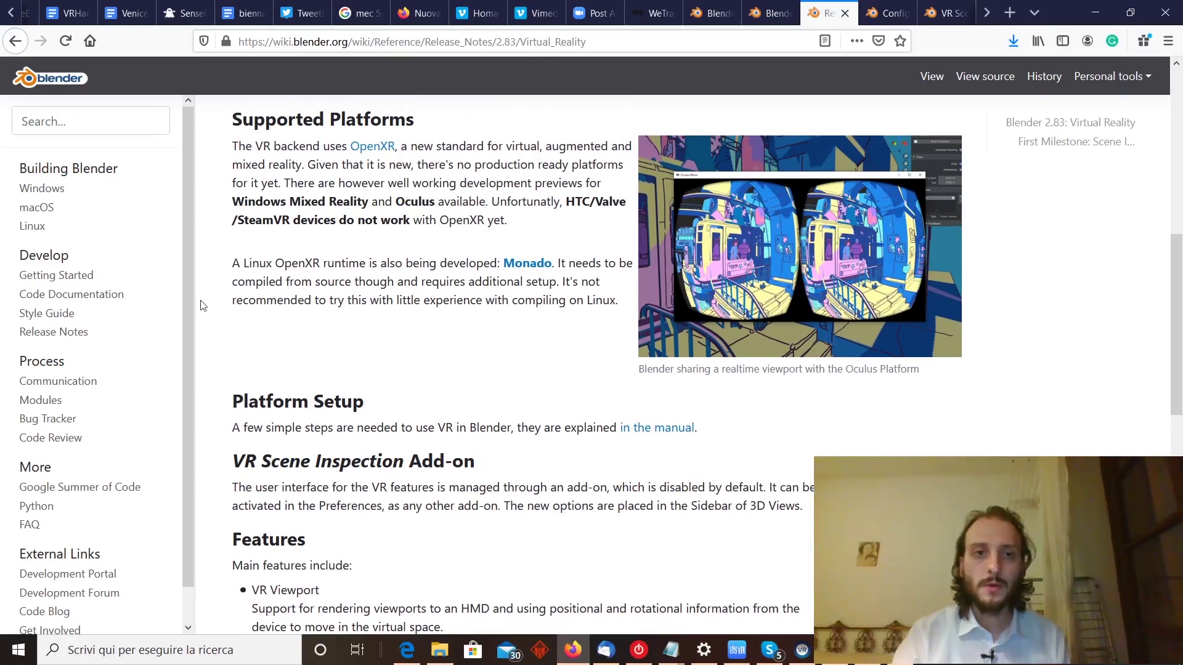
# - Scroll down through the VR Scene Inspection add-on section to the Features list
pyautogui.scroll(-1, 418, 345)
pyautogui.scroll(-3, 421, 345)
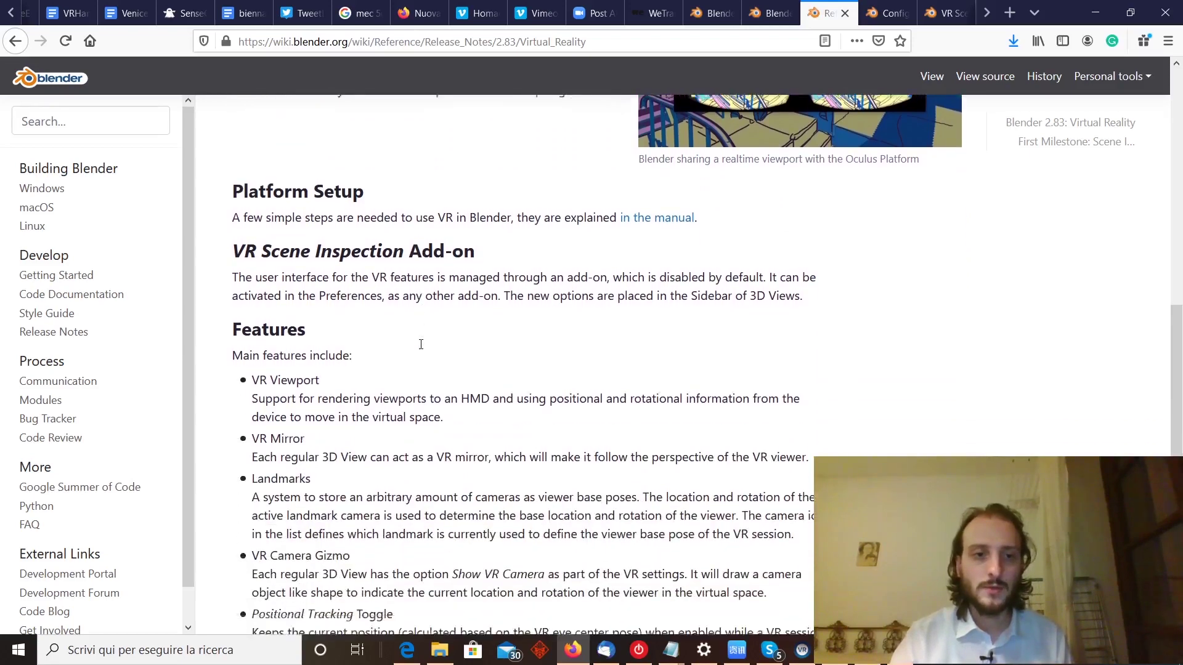
pyautogui.scroll(-1, 369, 376)
pyautogui.scroll(-1, 425, 366)
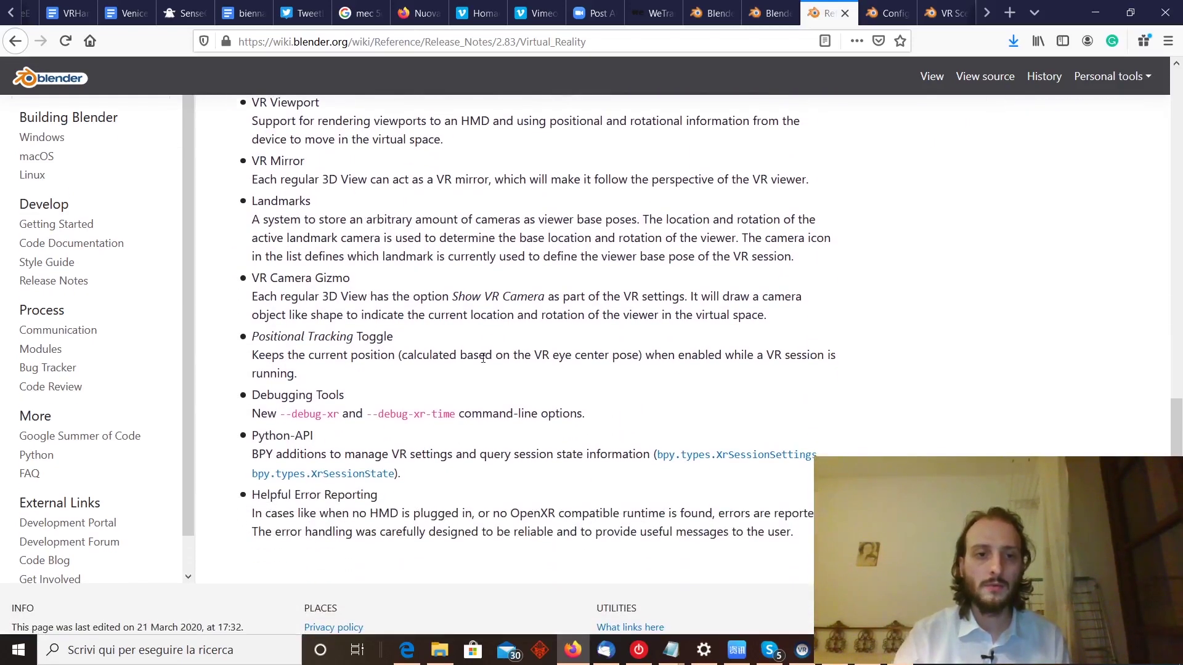
pyautogui.scroll(1, 616, 370)
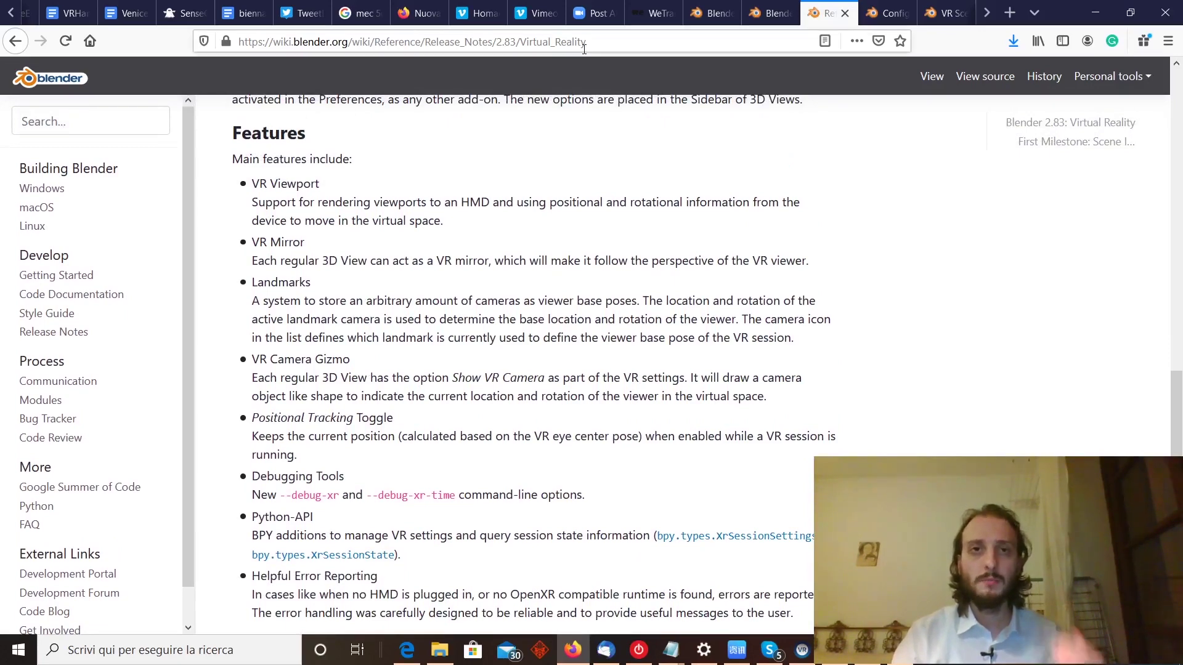
# - View the manual's hardware configuration page, then the VR Scene Inspection page's Activation section
pyautogui.click(887, 10)
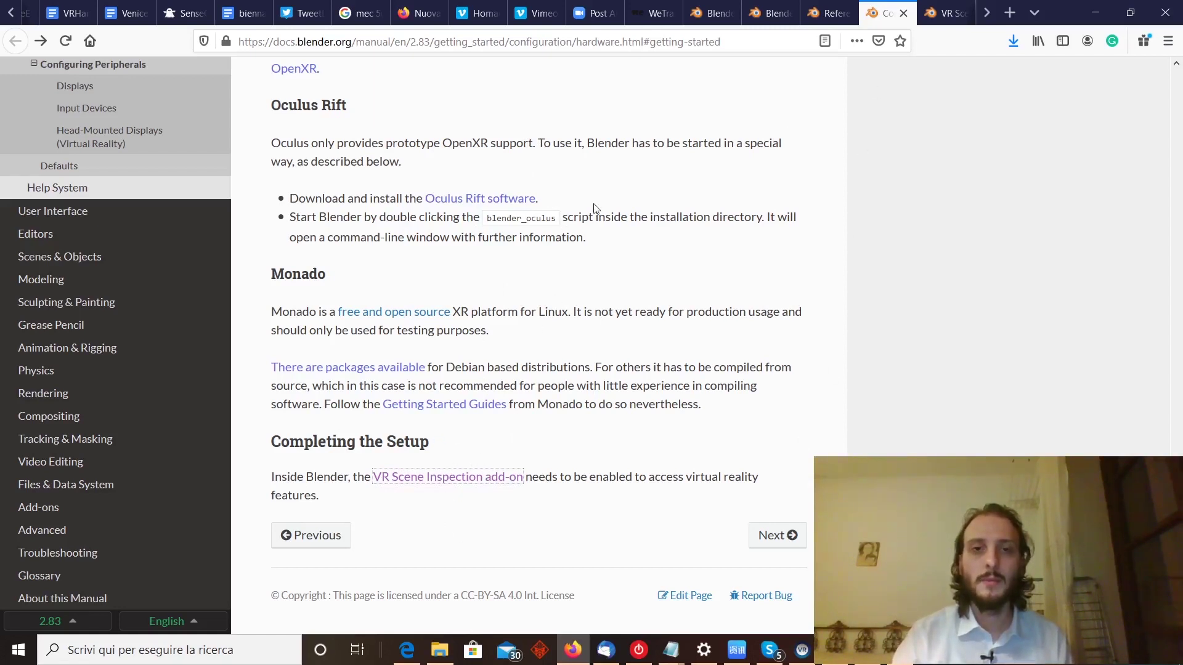
pyautogui.click(934, 10)
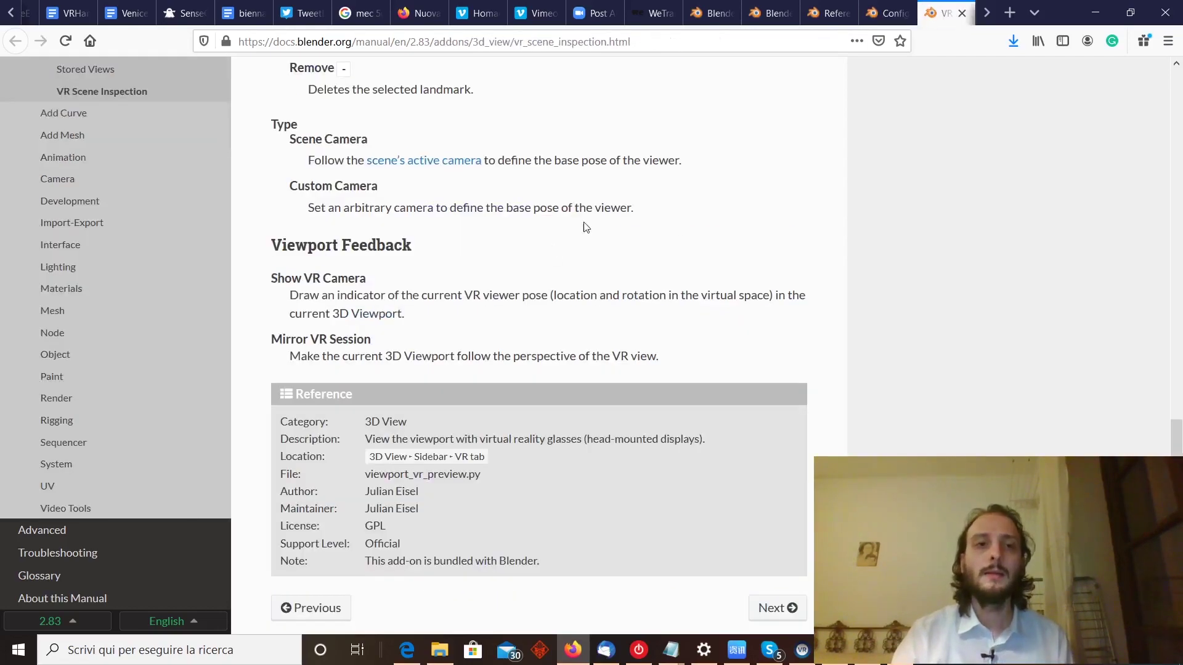
pyautogui.scroll(3, 604, 253)
pyautogui.scroll(10, 604, 253)
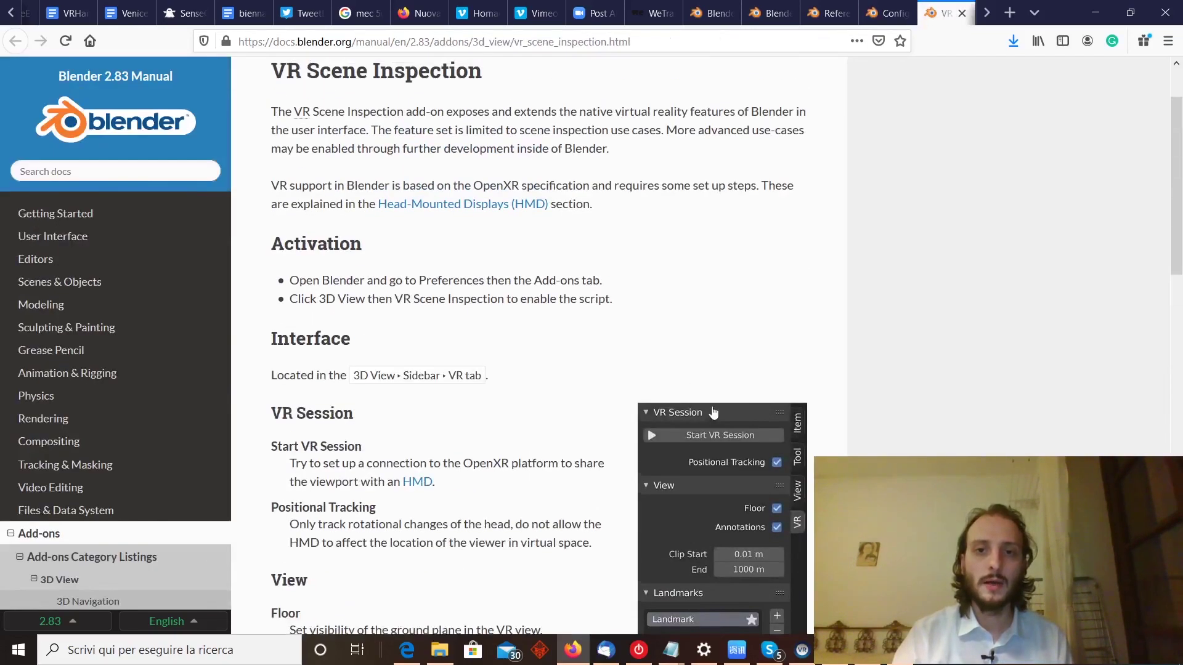
pyautogui.scroll(-3, 723, 213)
pyautogui.scroll(1, 722, 213)
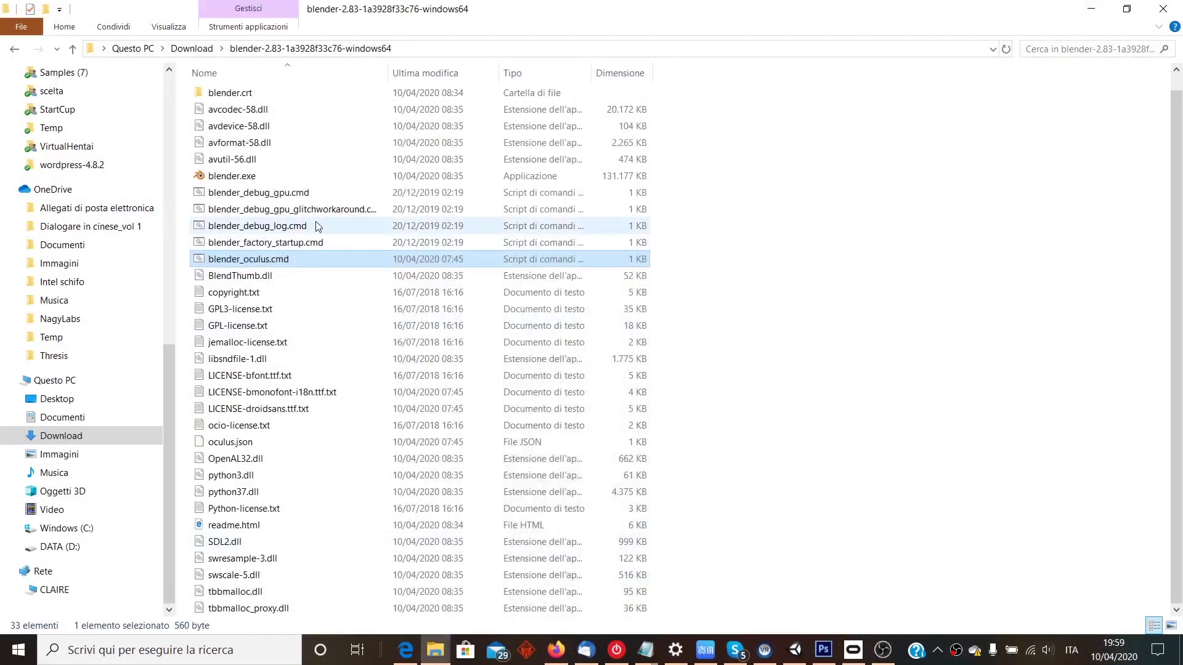
# - Run blender_oculus.cmd from the blender-2.83 download folder
pyautogui.click(763, 309)
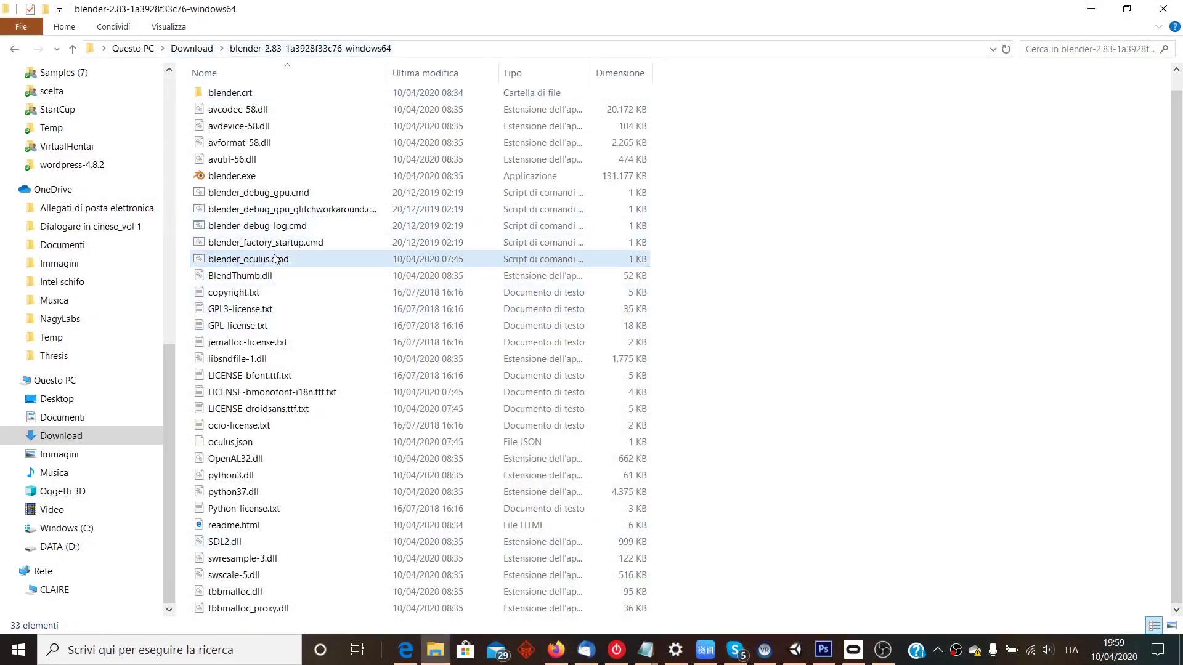
pyautogui.doubleClick(268, 284)
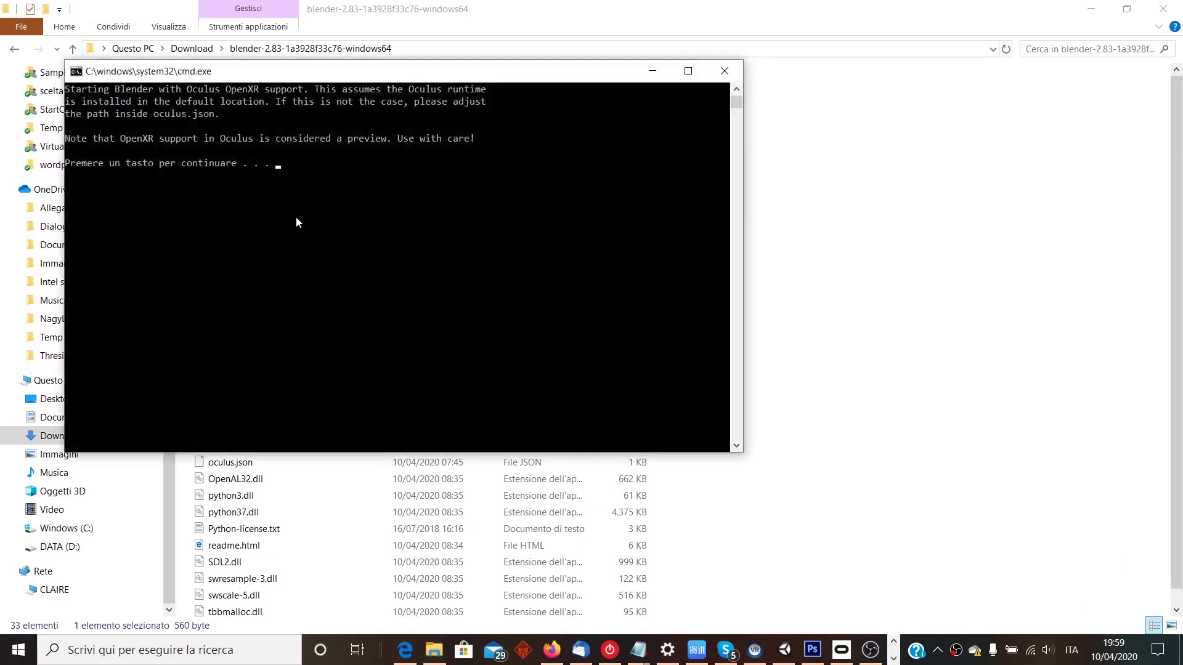
# - Let the Oculus launcher start Blender 2.83, dismiss the splash screen, and orbit the default cube
pyautogui.press('Return')
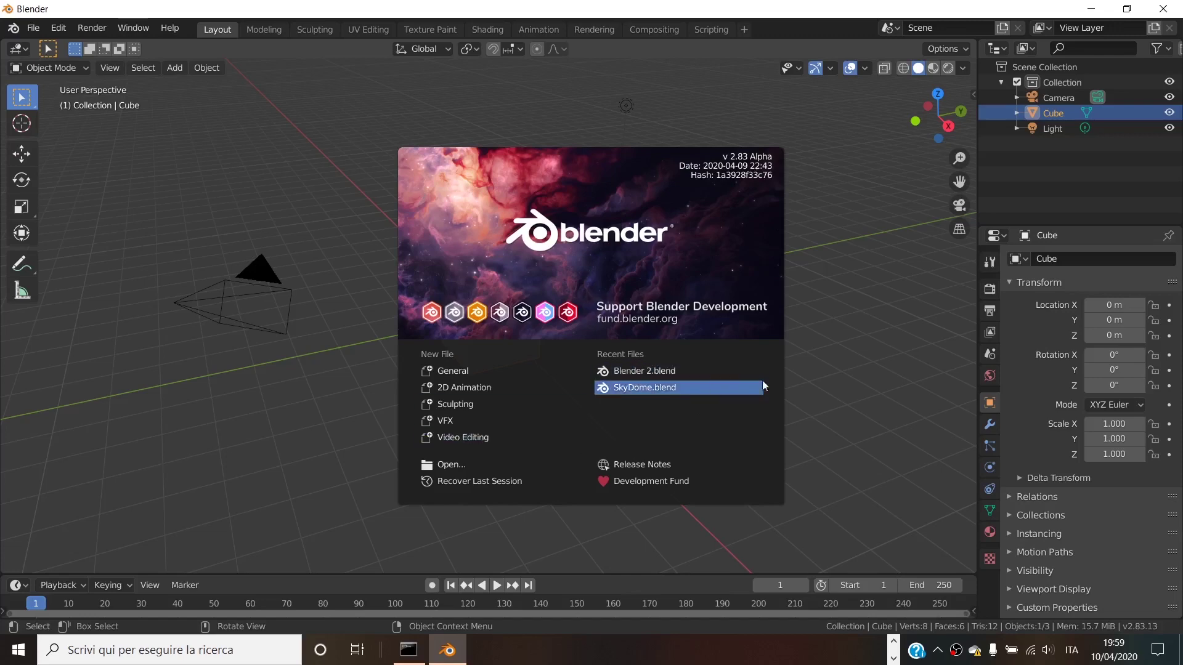
pyautogui.click(862, 346)
pyautogui.moveTo(548, 399); pyautogui.dragTo(591, 338, button='middle')
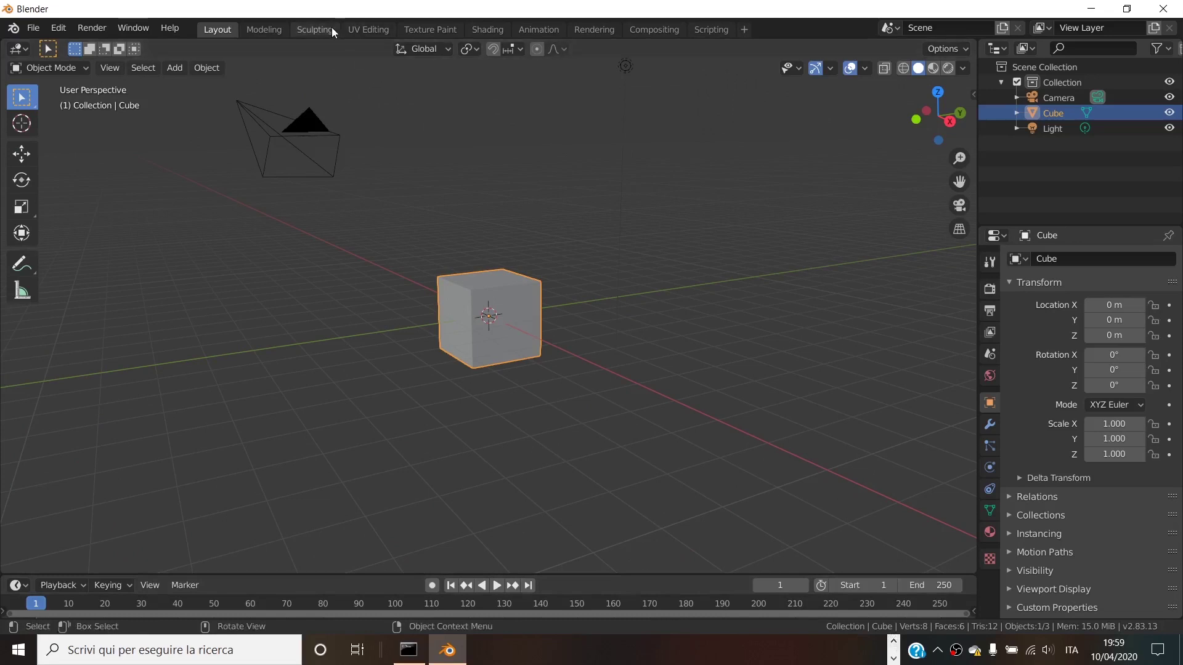
pyautogui.click(32, 29)
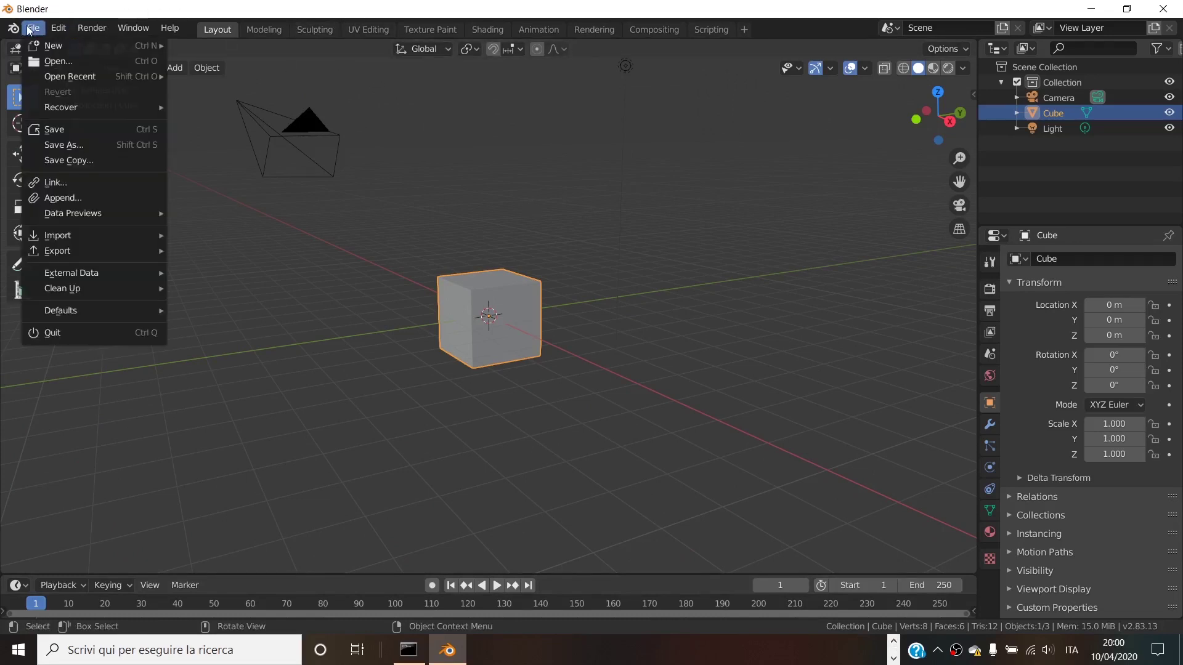
pyautogui.moveTo(57, 29)
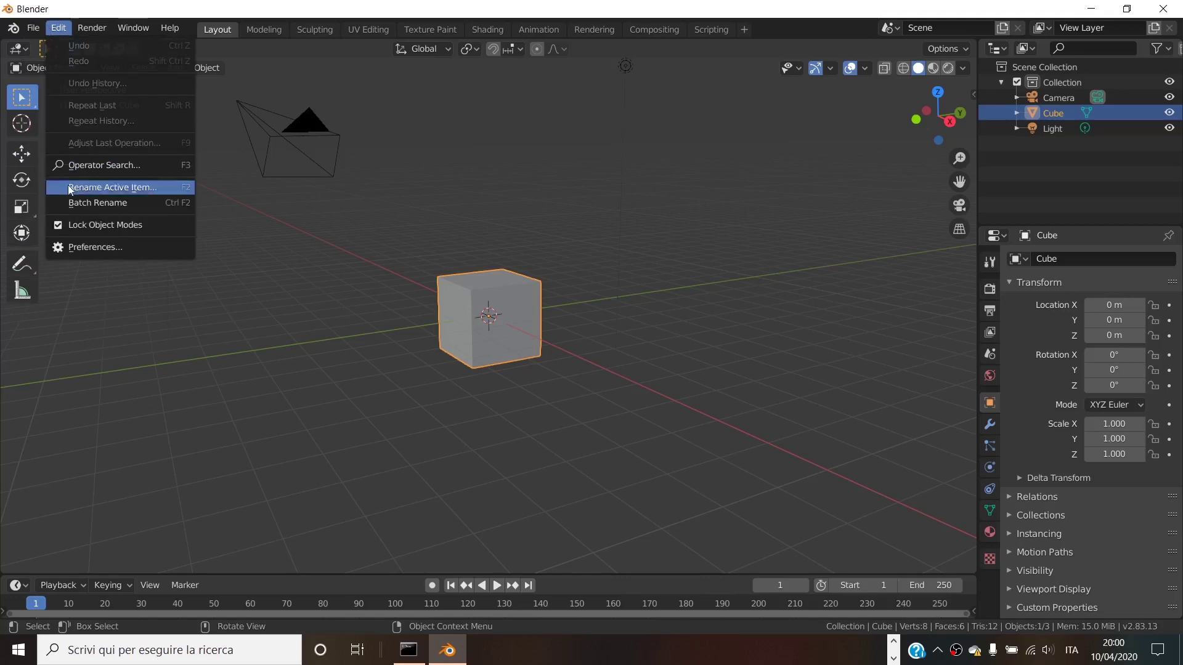
# - Search the Add-ons preferences for 'vr', enable VR Scene Inspection, and close Preferences
pyautogui.click(74, 246)
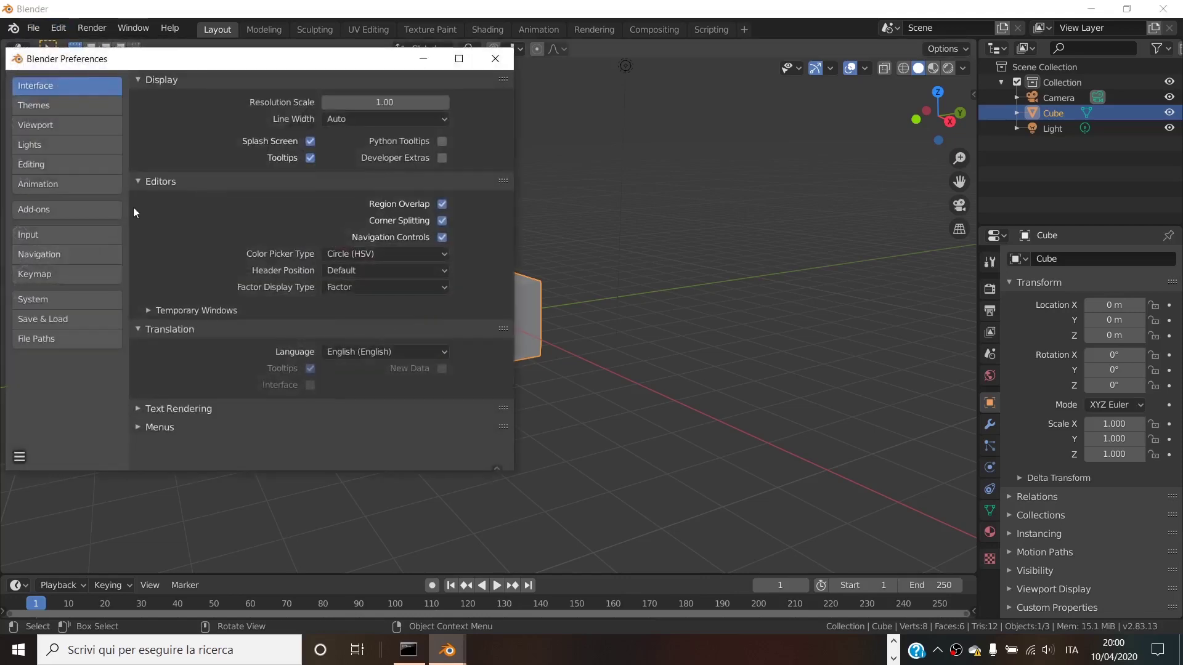
pyautogui.click(61, 210)
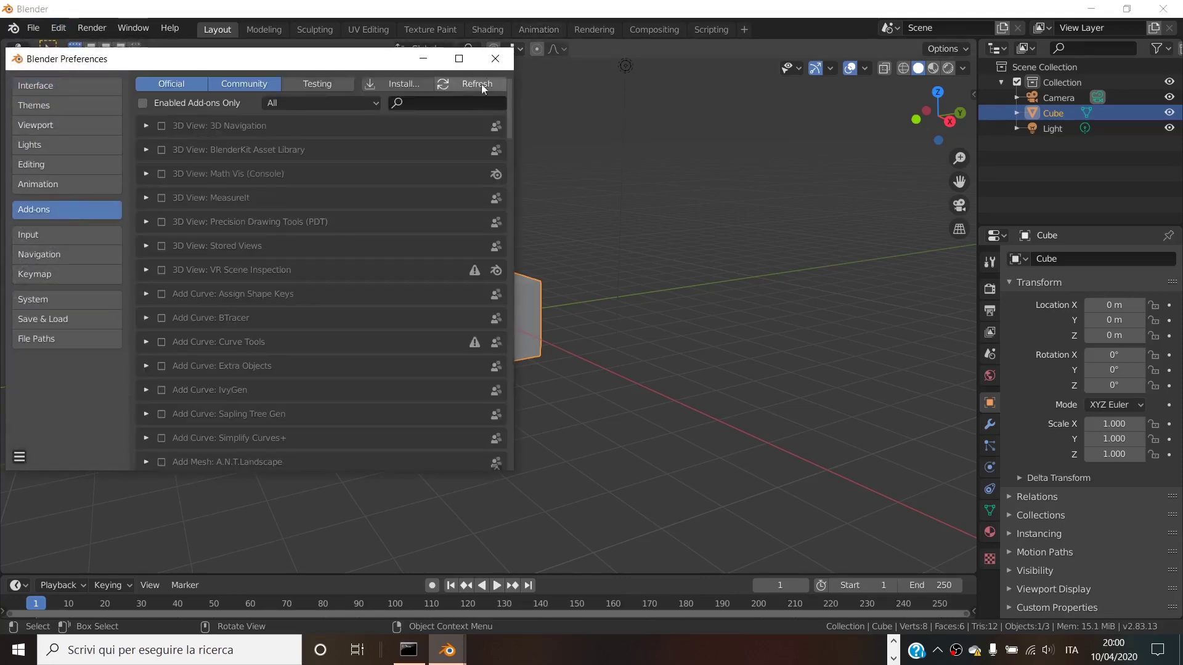
pyautogui.write('vir')
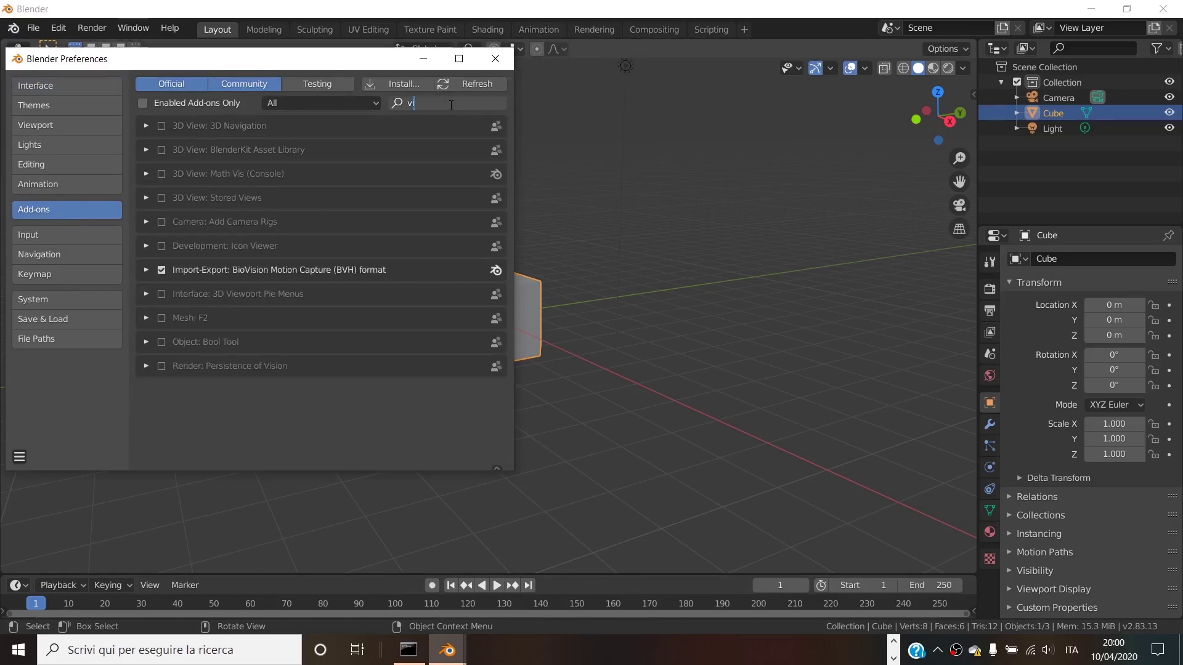
pyautogui.press('BackSpace')
pyautogui.press('BackSpace')
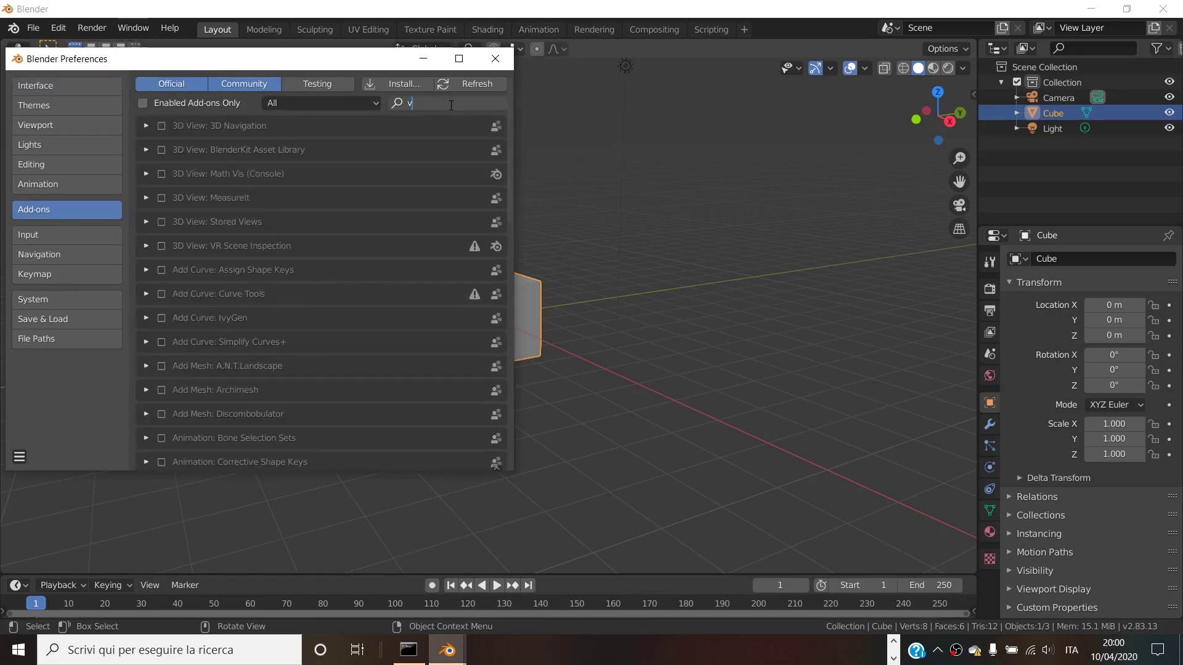
pyautogui.write('r')
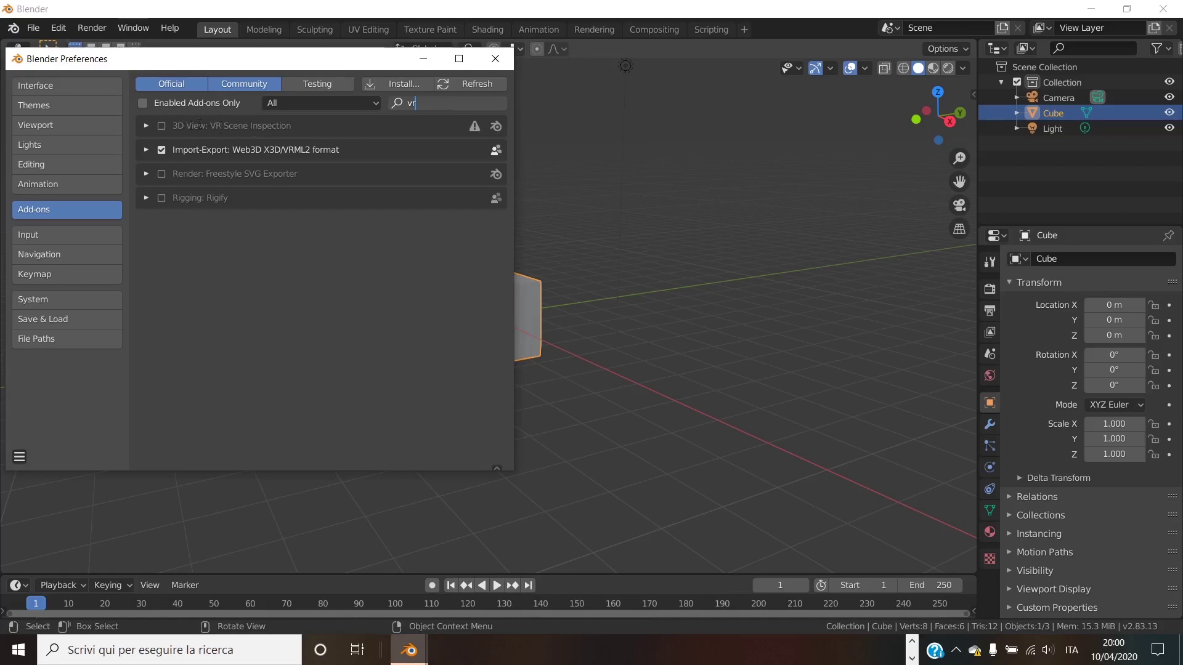
pyautogui.click(162, 125)
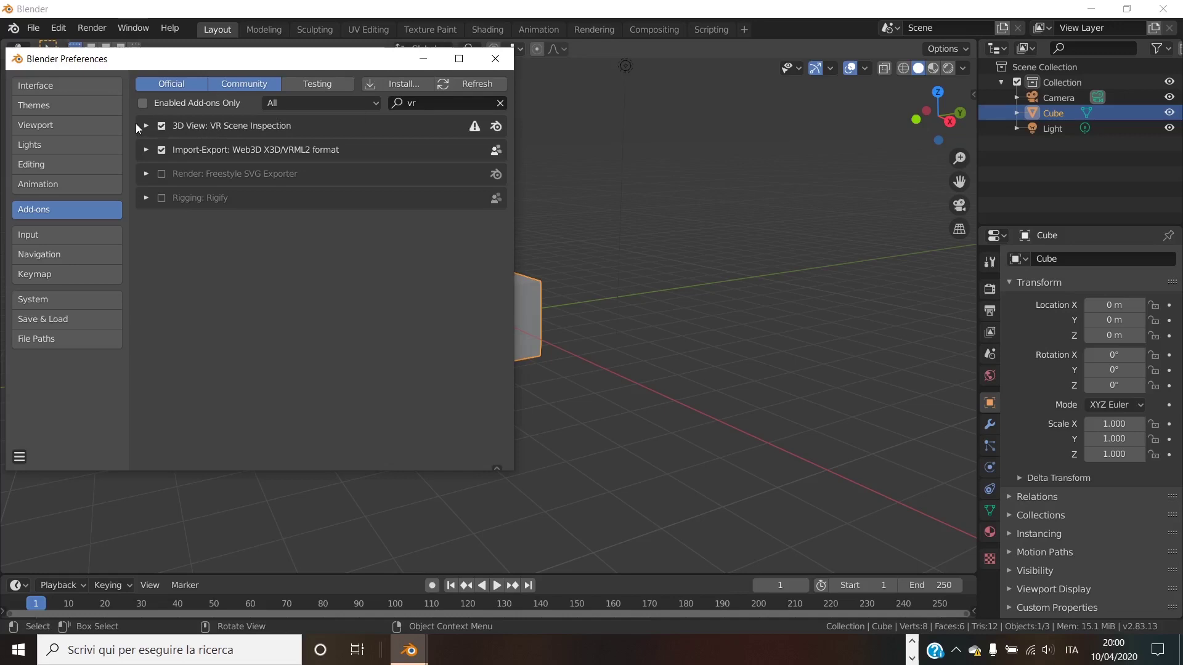
pyautogui.click(145, 127)
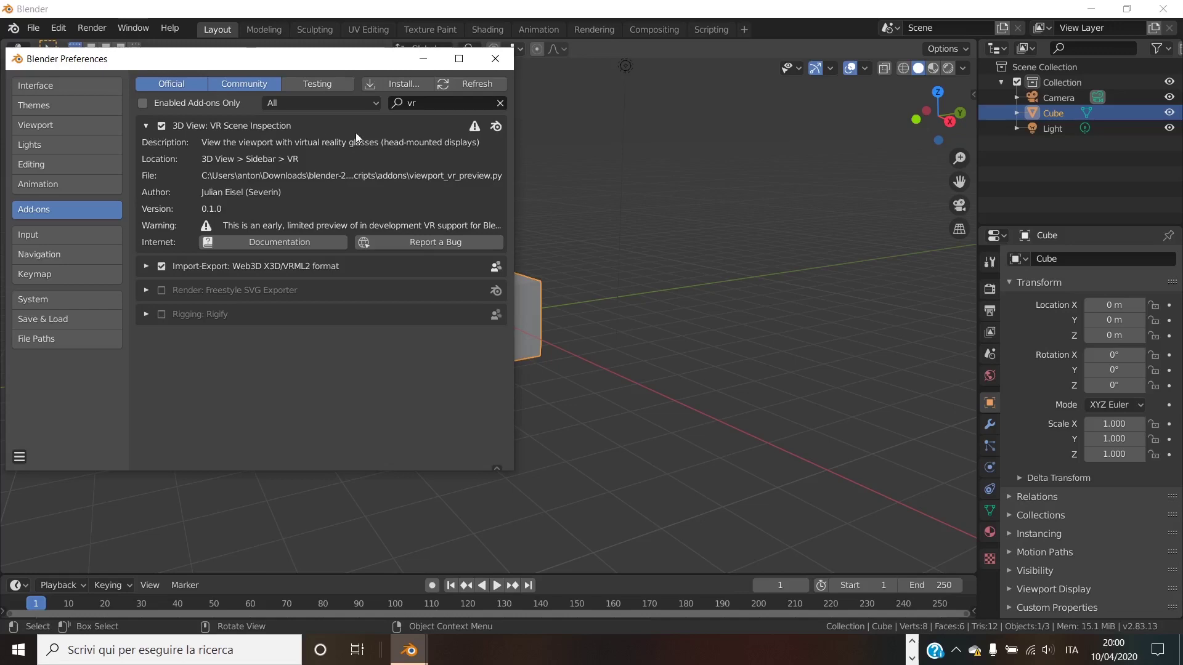
pyautogui.click(504, 57)
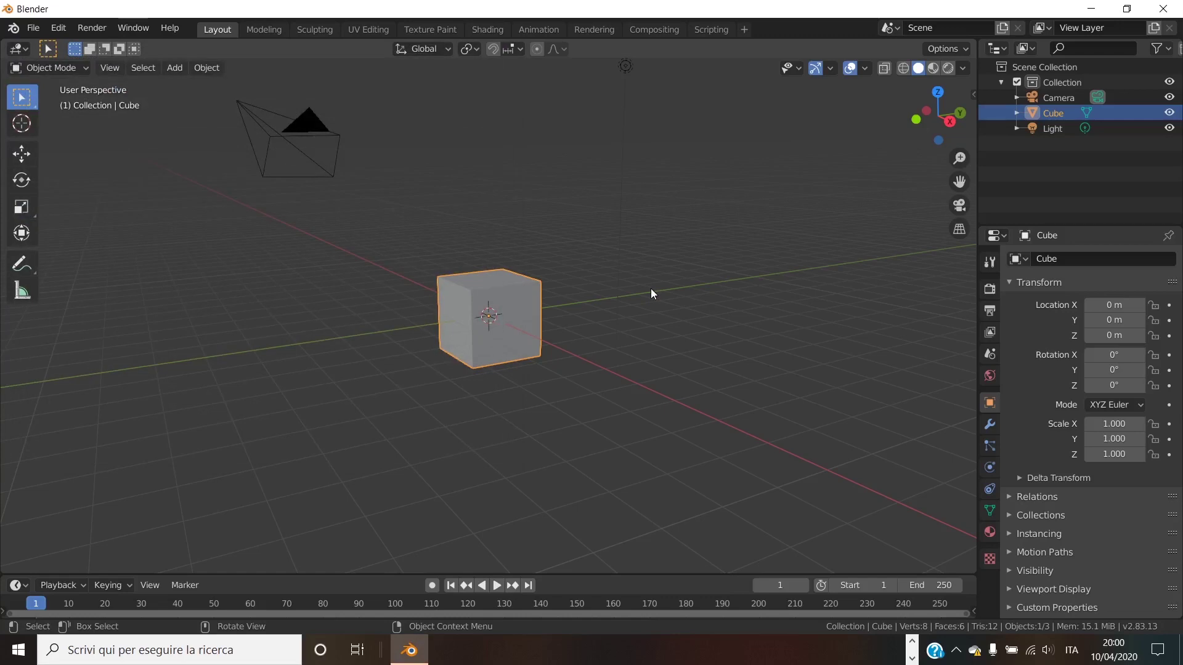
# - Show the viewport sidebar with N, deselect the cube, and open the File menu
pyautogui.press('n')
pyautogui.click(651, 288)
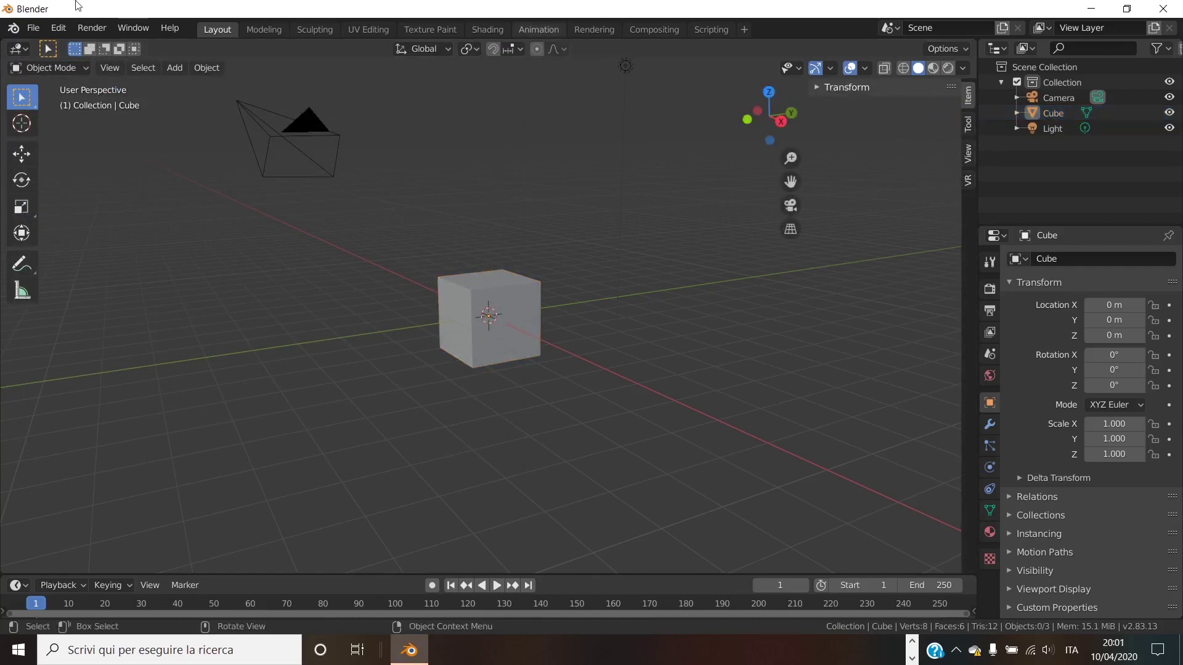
pyautogui.click(42, 29)
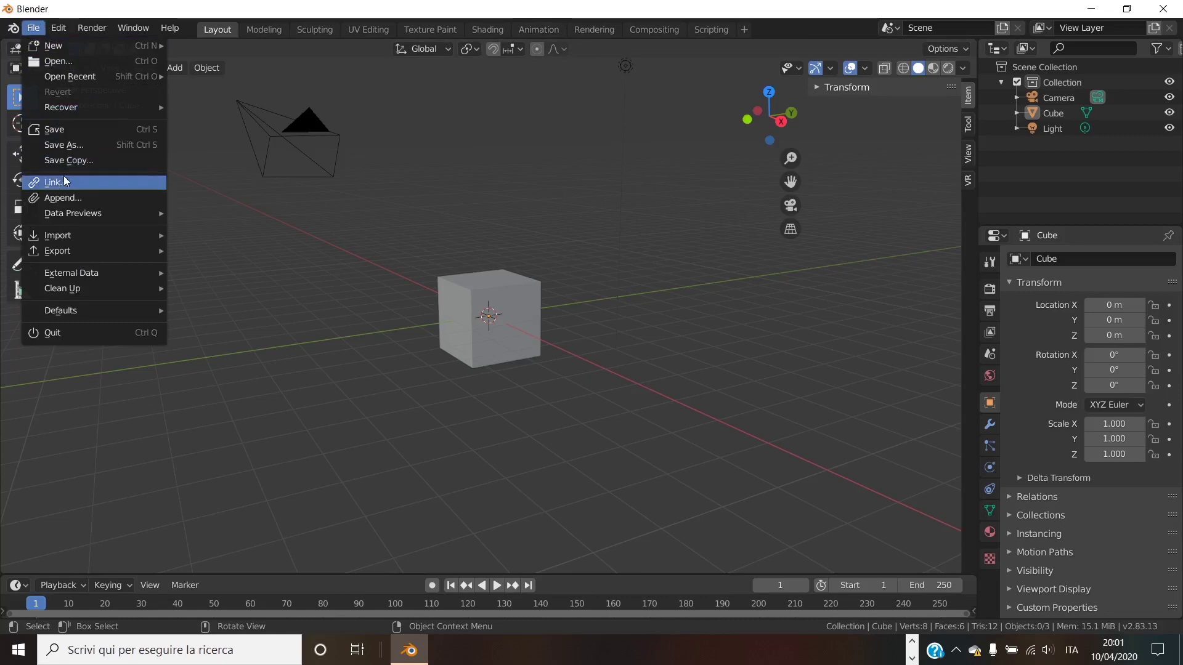
# - Open recent Blender 2.blend without saving the untitled scene and orbit to a wider view
pyautogui.moveTo(111, 76)
pyautogui.click(199, 76)
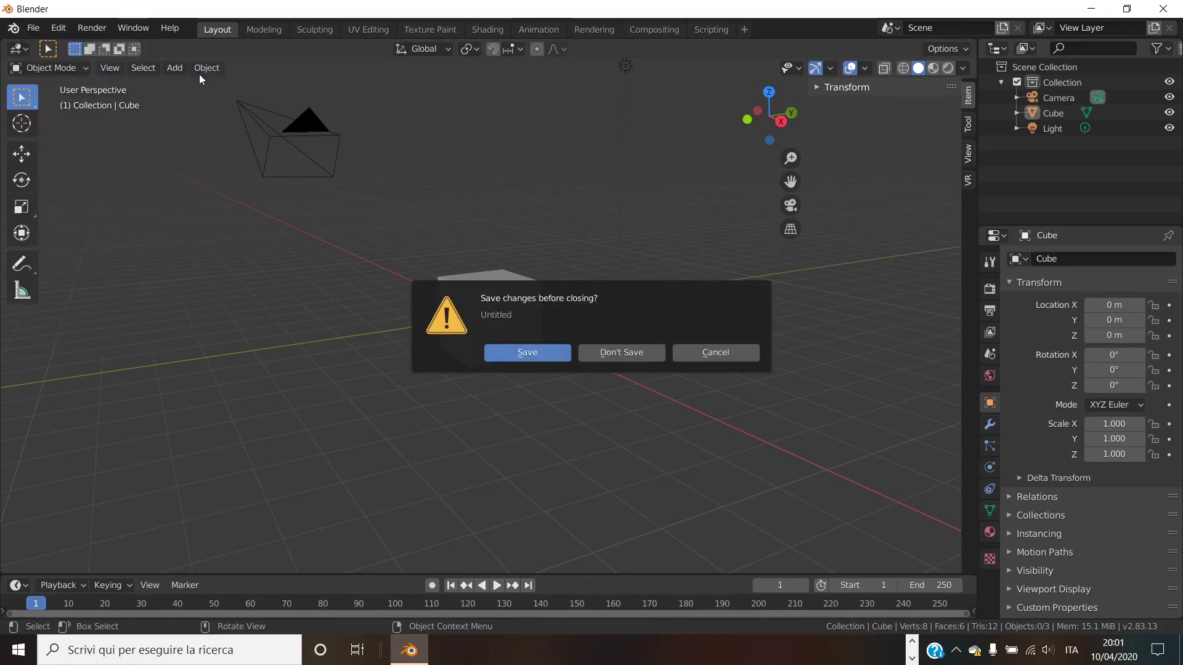
pyautogui.click(608, 353)
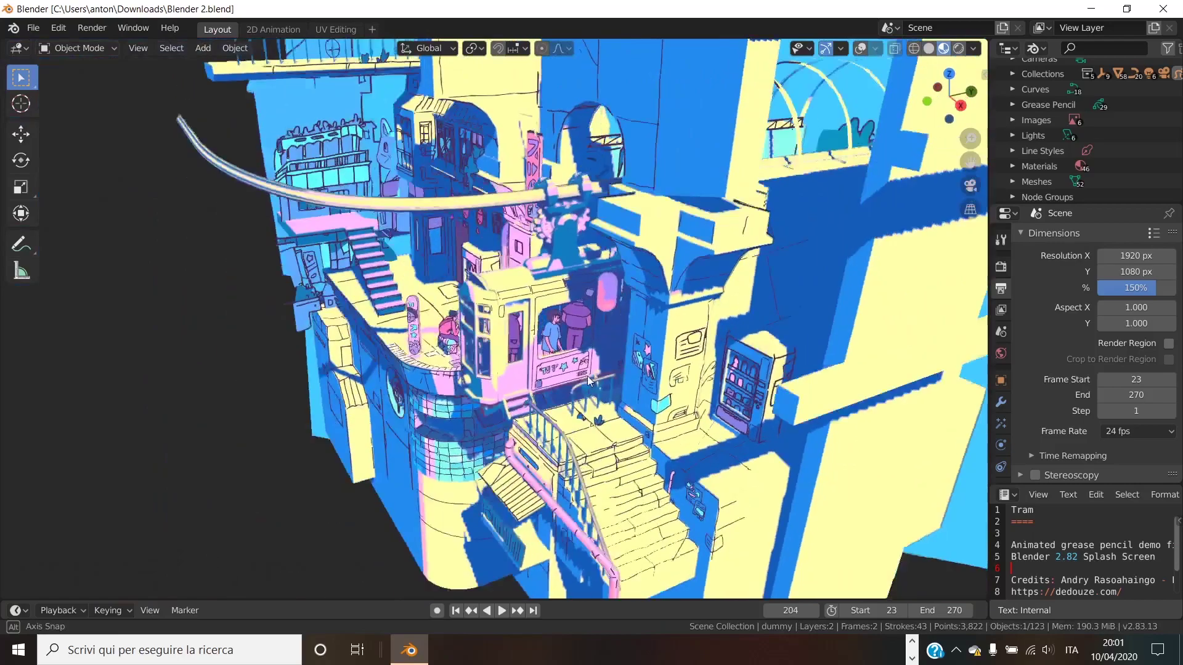
pyautogui.moveTo(590, 380); pyautogui.dragTo(888, 236, button='middle')
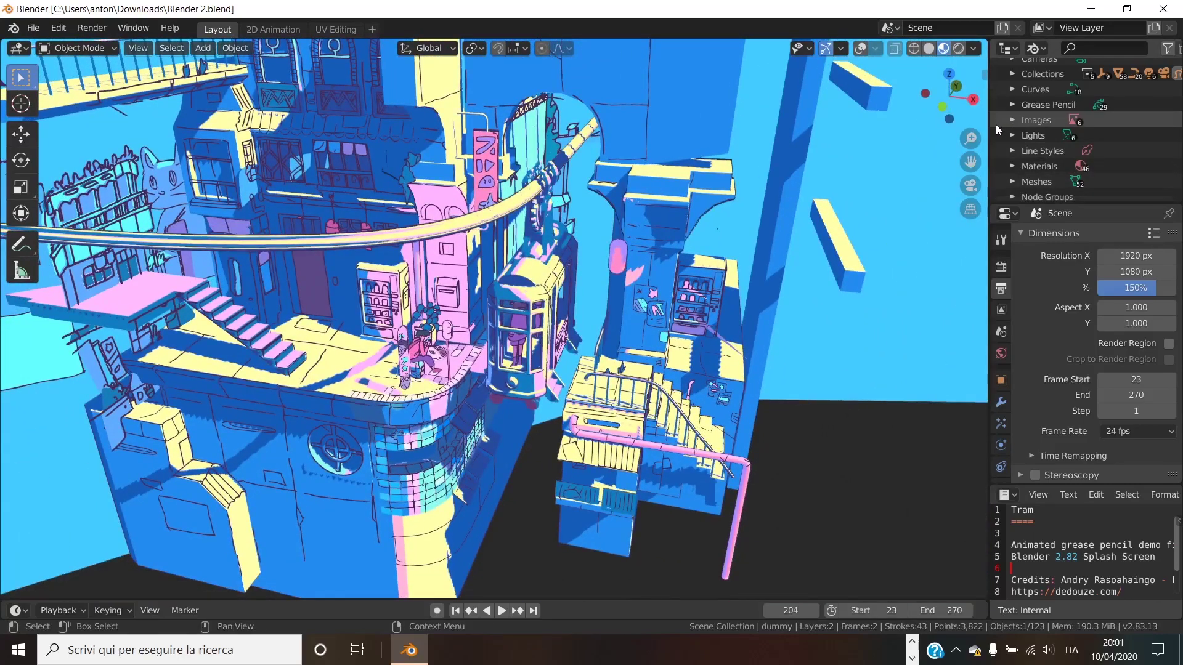
pyautogui.click(982, 74)
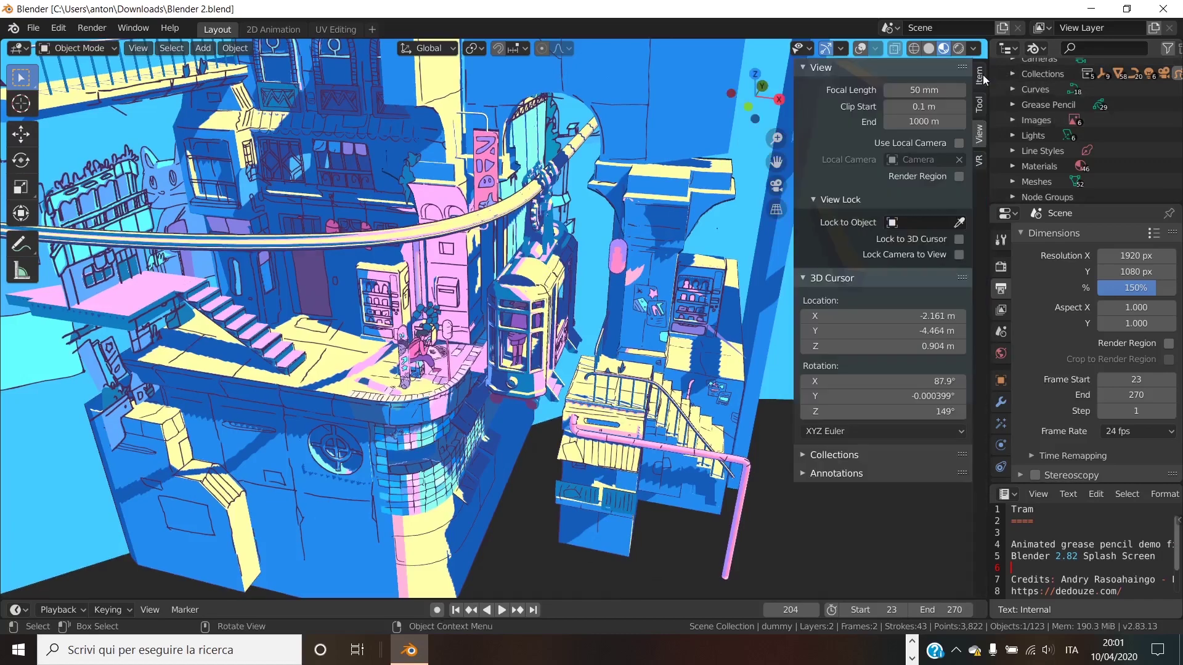
# - In the VR tab, expand Landmarks and Viewport Feedback, enable Show VR Camera, and start VR
pyautogui.click(981, 160)
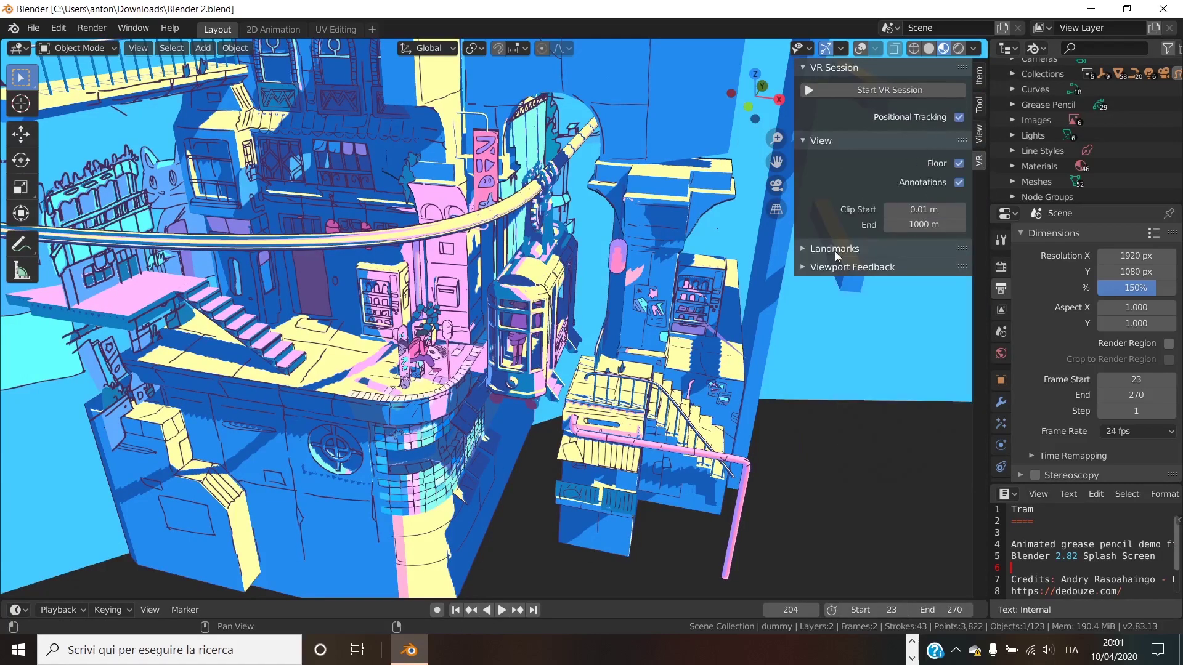
pyautogui.click(809, 249)
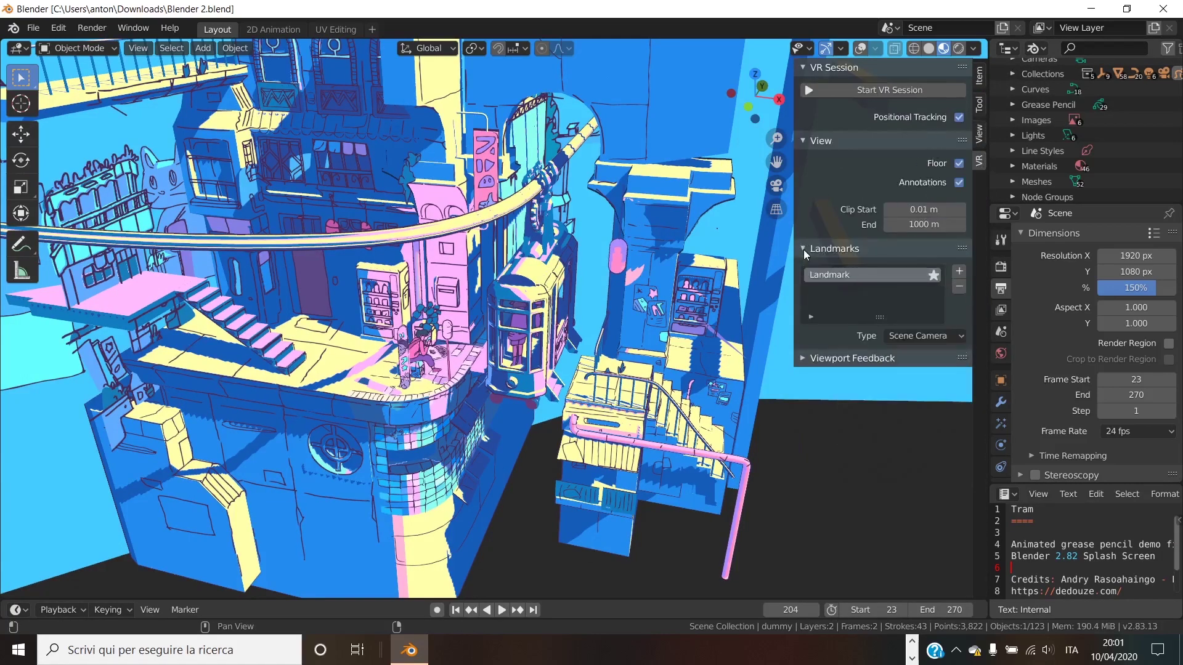
pyautogui.click(801, 359)
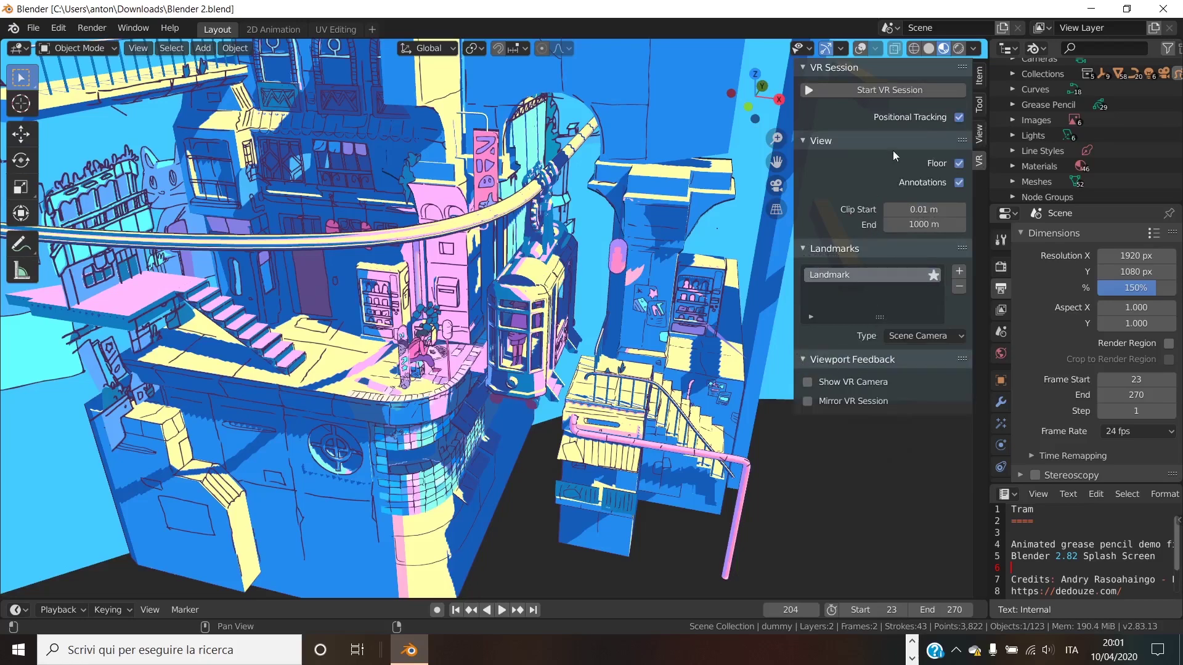
pyautogui.click(812, 383)
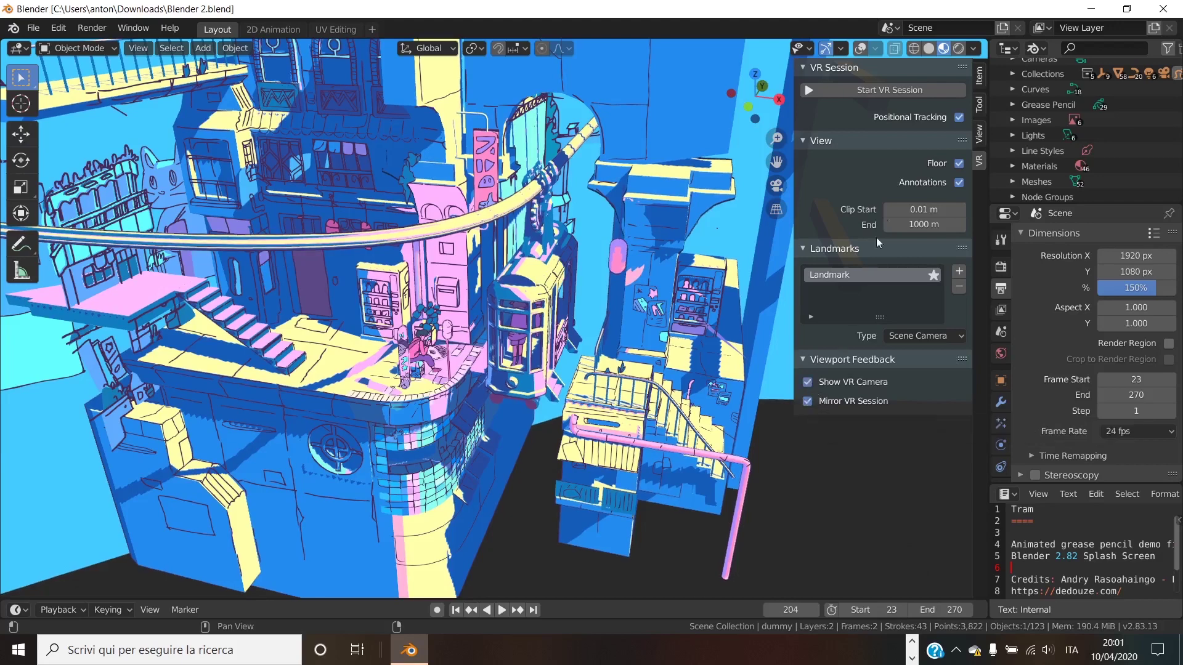
pyautogui.click(878, 92)
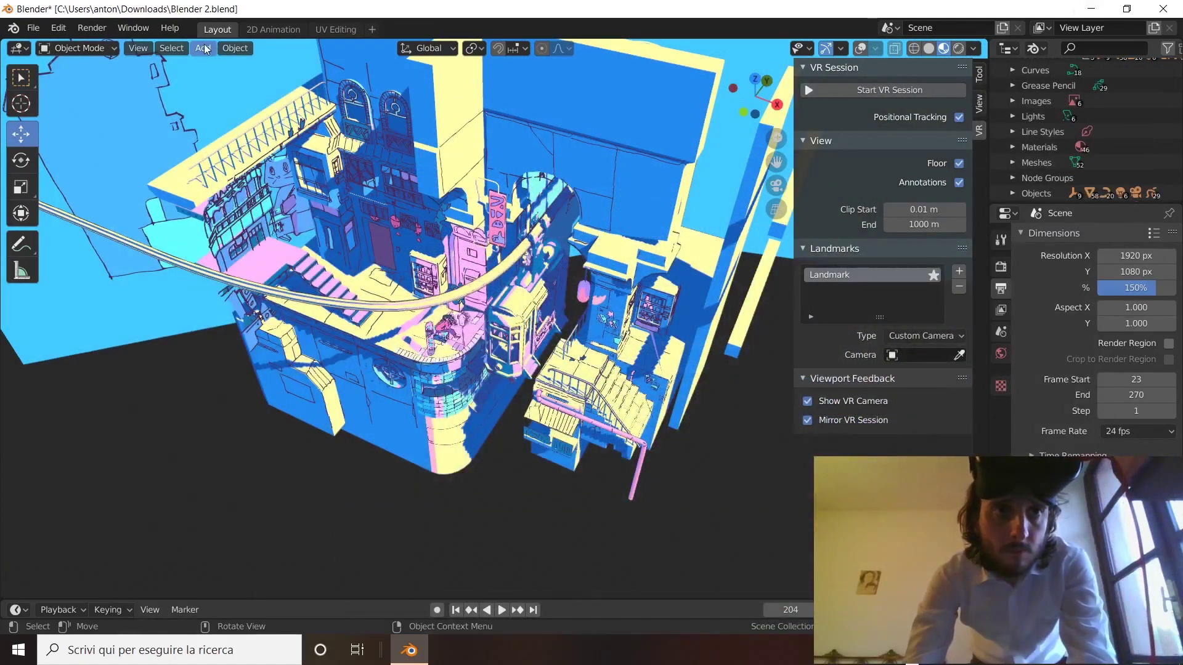
# - Open the Add menu to list the objects that can be added
pyautogui.click(204, 48)
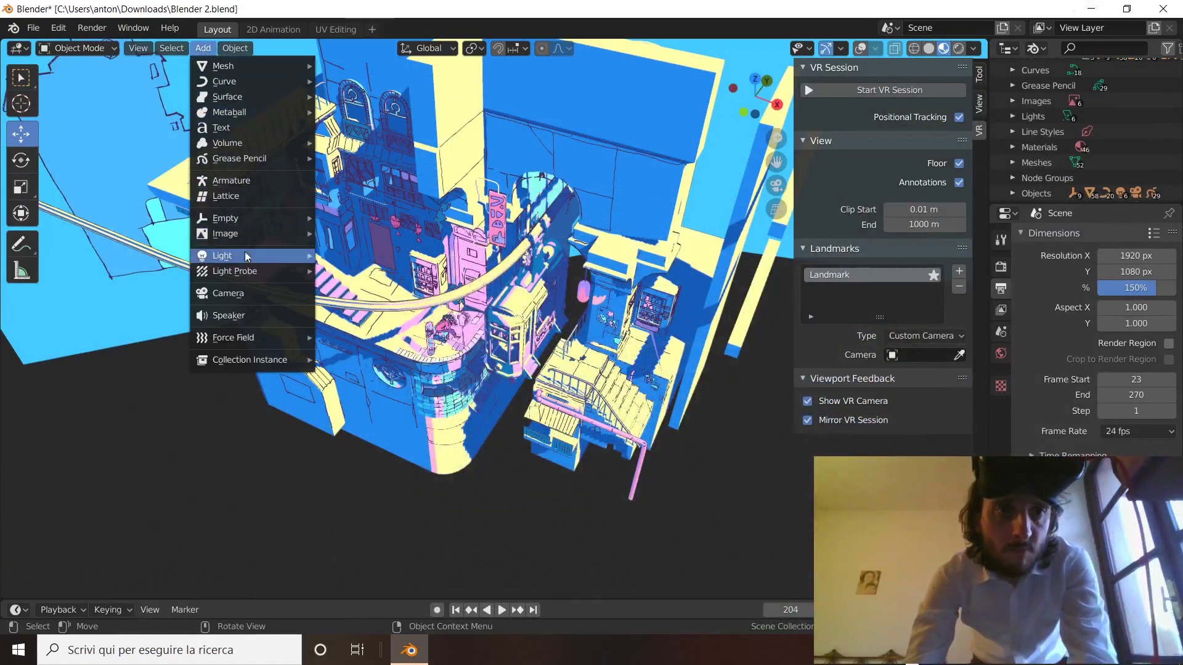
# - Add a camera and move Camera.001 down into the street near the tram
pyautogui.click(246, 294)
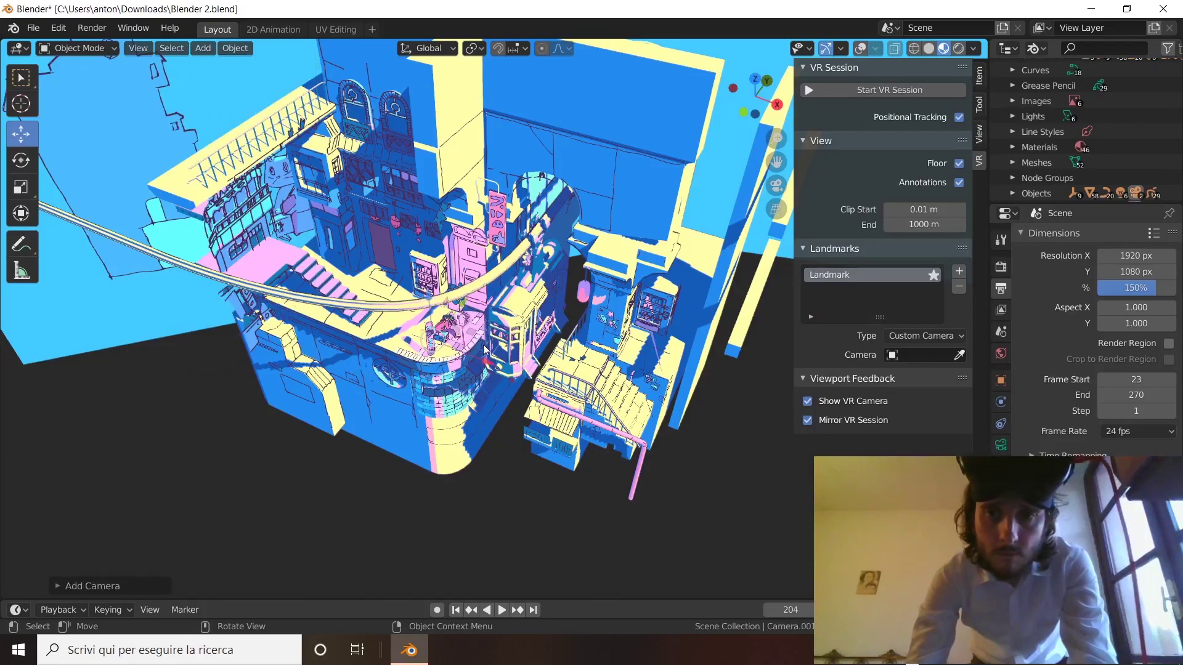
pyautogui.moveTo(525, 356); pyautogui.dragTo(435, 368, button='middle')
pyautogui.moveTo(434, 401); pyautogui.dragTo(324, 383)
pyautogui.moveTo(306, 335); pyautogui.dragTo(364, 370)
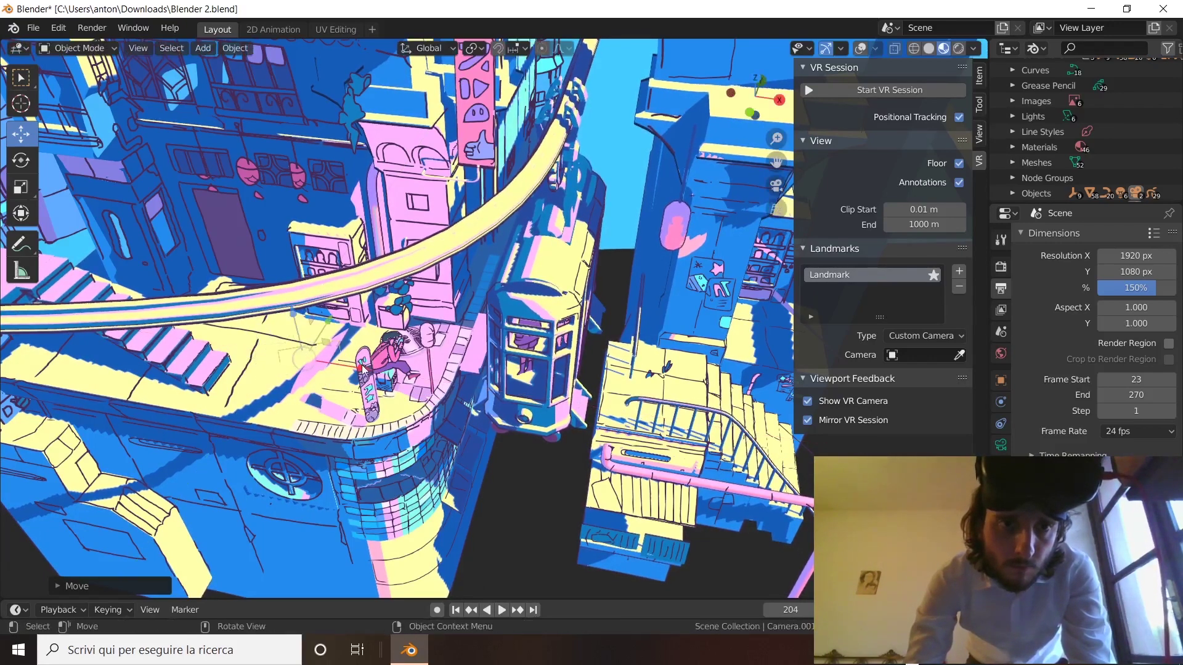
pyautogui.moveTo(328, 321); pyautogui.dragTo(349, 300)
pyautogui.moveTo(349, 300)
pyautogui.mouseDown(button='middle')
pyautogui.moveTo(363, 250)
pyautogui.moveTo(451, 260)
pyautogui.moveTo(345, 304)
pyautogui.mouseUp(button='middle')
pyautogui.moveTo(310, 306); pyautogui.dragTo(603, 319)
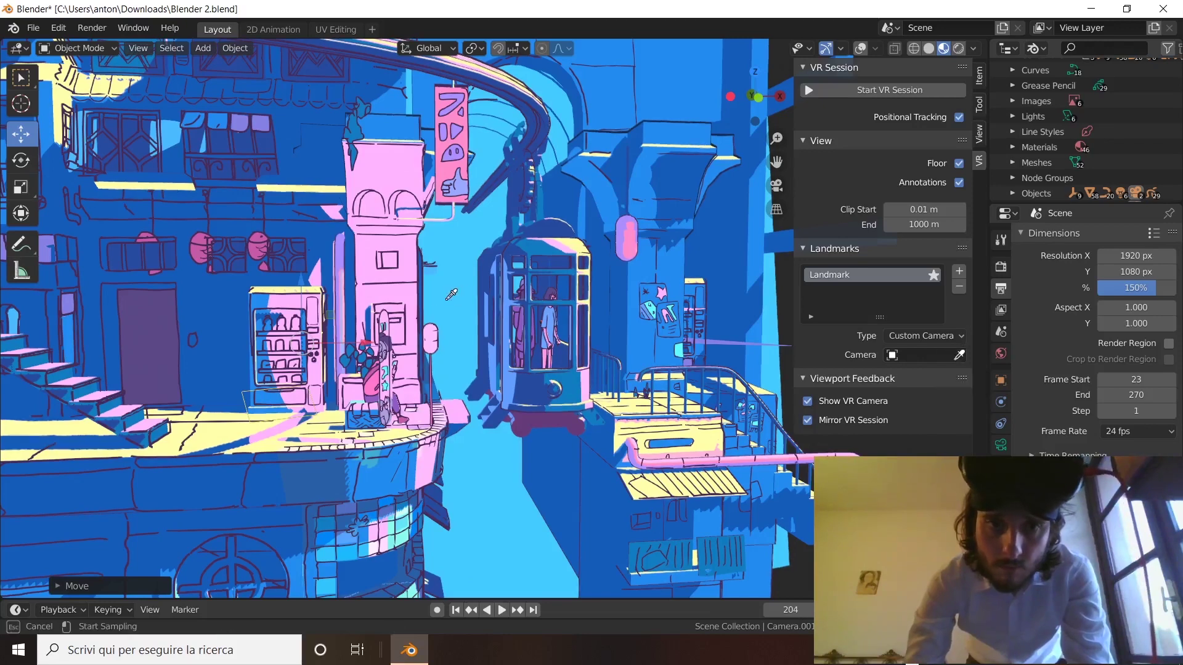
# - Cancel the eyedropper, pick Camera.001 as the landmark camera, and start the VR session
pyautogui.click(313, 345)
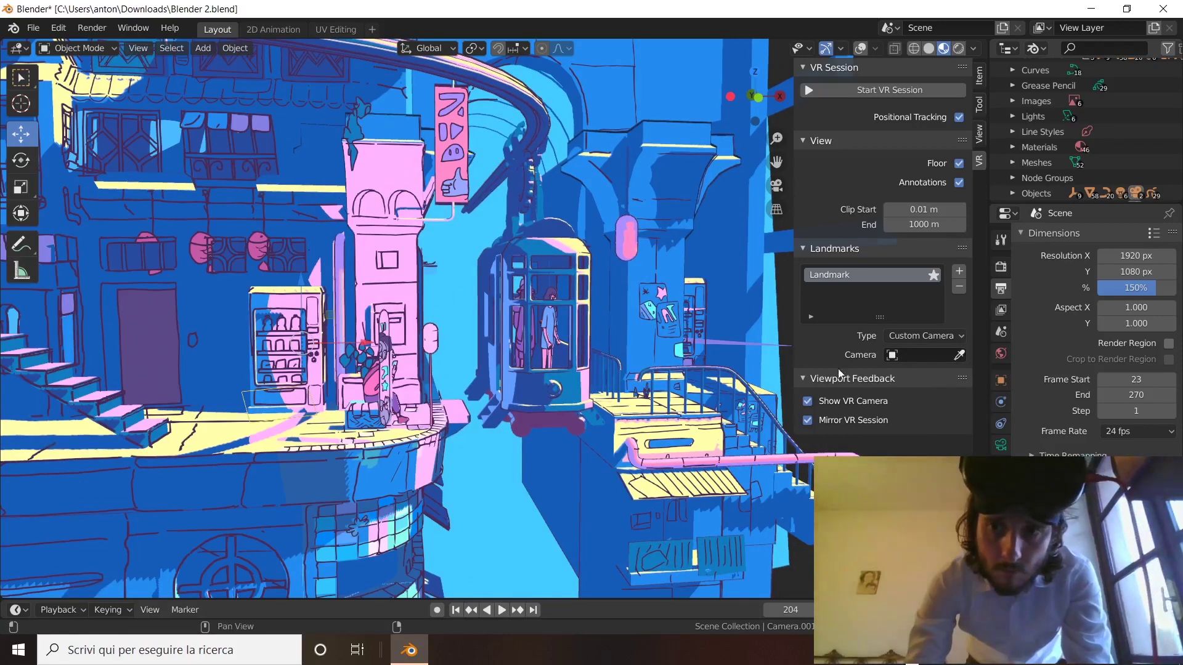
pyautogui.click(907, 356)
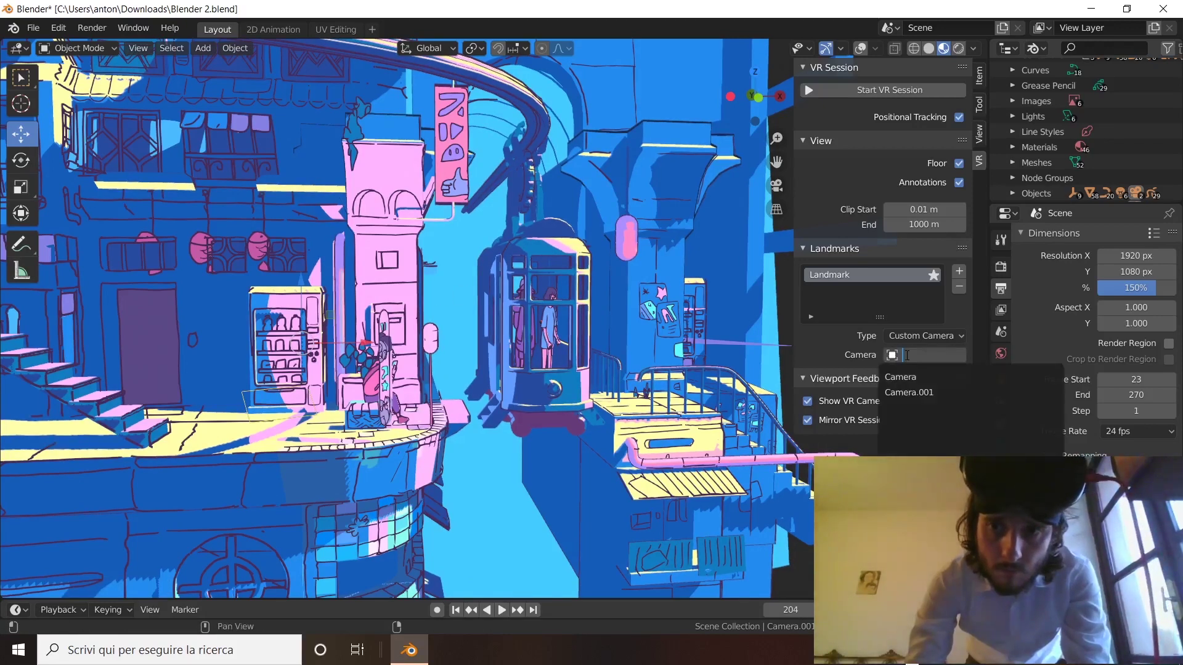
pyautogui.click(907, 392)
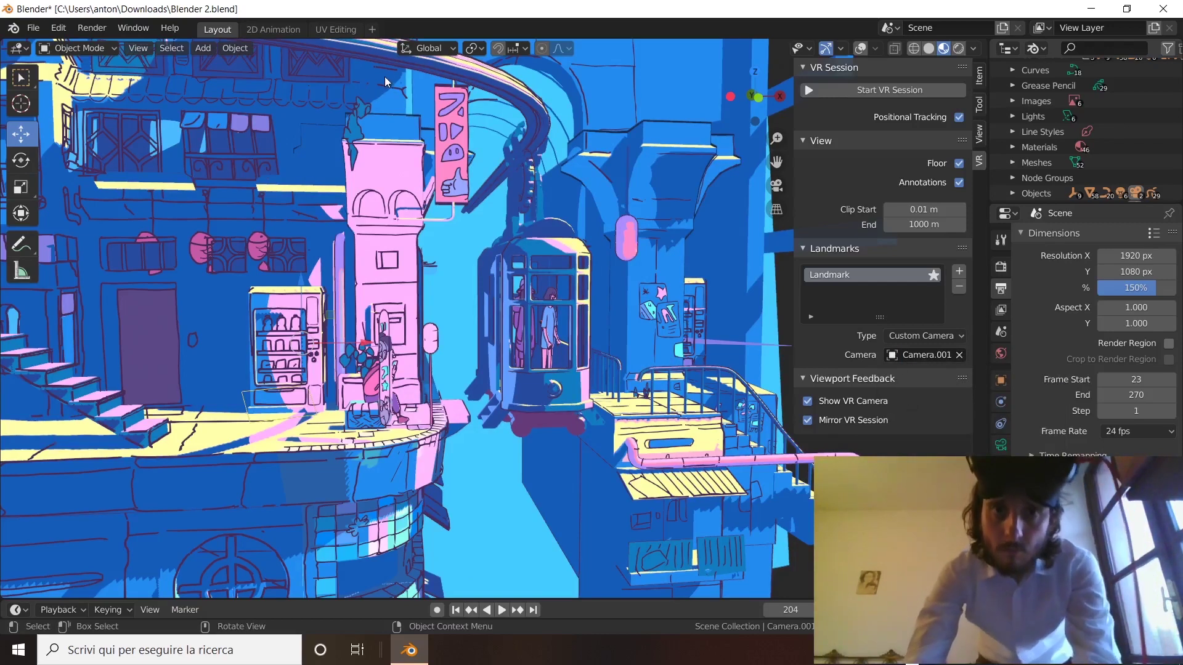
pyautogui.click(897, 89)
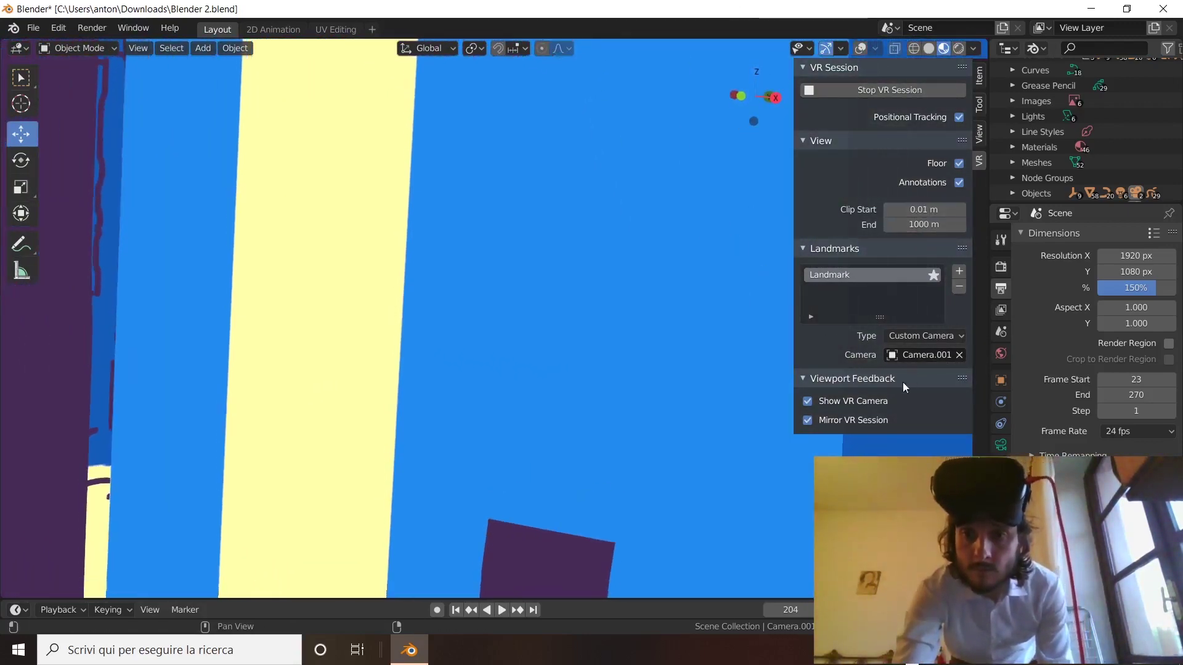
# - Untick Mirror VR Session in the VR sidebar's Viewport Feedback panel
pyautogui.click(807, 422)
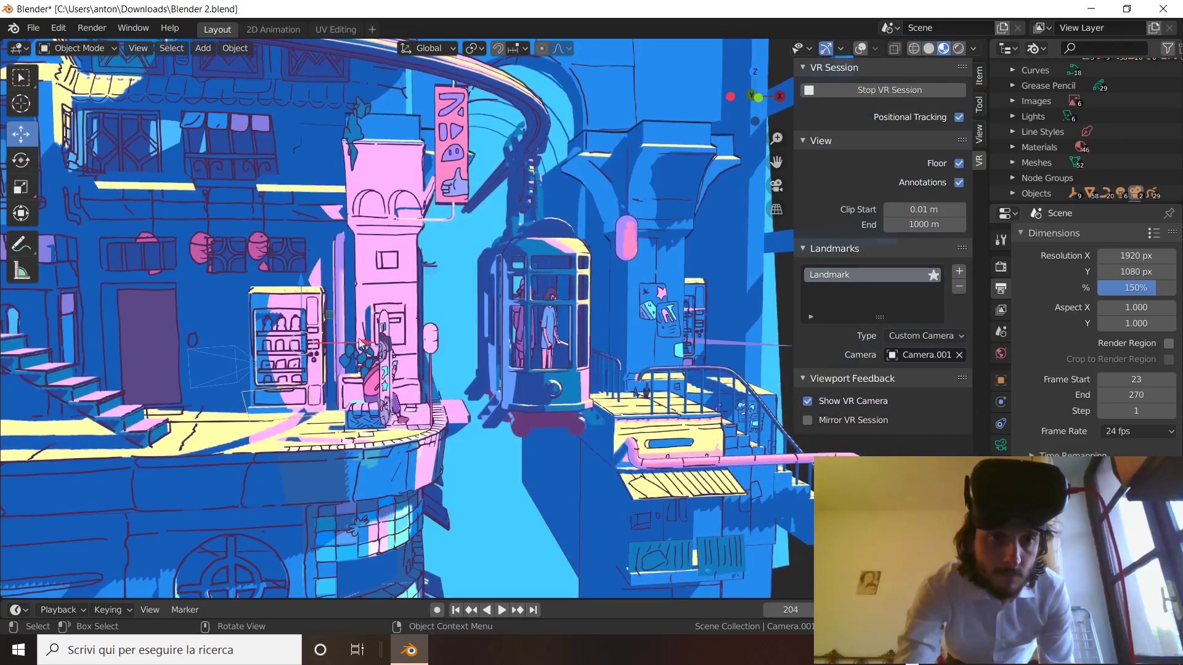
# - Slide Camera.001 along X and raise it along Z, checking its placement from above
pyautogui.moveTo(361, 342); pyautogui.dragTo(241, 335)
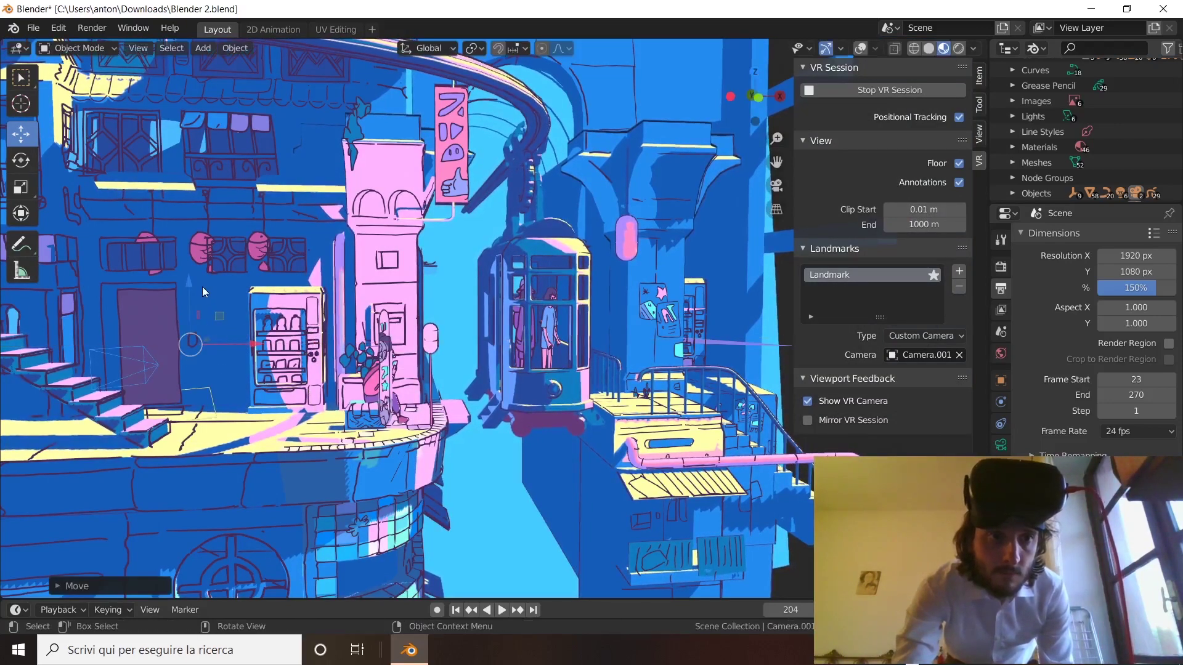
pyautogui.moveTo(202, 287); pyautogui.dragTo(193, 215)
pyautogui.moveTo(204, 117); pyautogui.dragTo(187, 65)
pyautogui.moveTo(187, 66); pyautogui.dragTo(207, 206, button='middle')
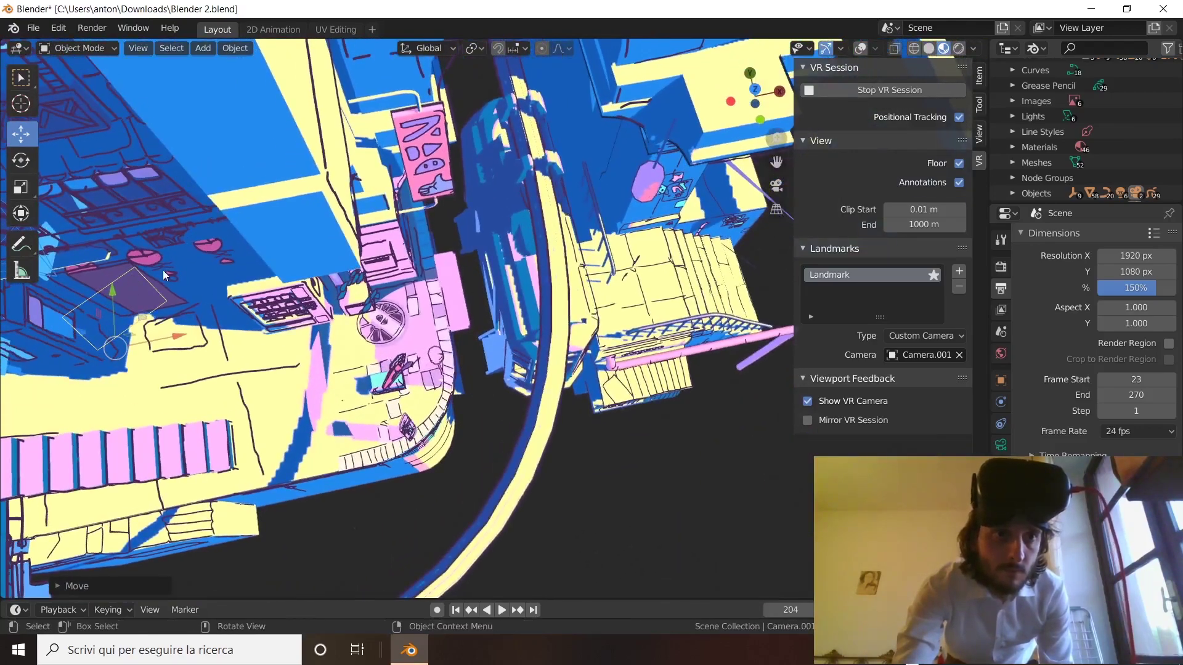
# - Raise Camera.001 further and shift it along X, then re-enable Mirror VR Session
pyautogui.moveTo(165, 275); pyautogui.dragTo(147, 188, button='middle')
pyautogui.moveTo(132, 176); pyautogui.dragTo(155, 86)
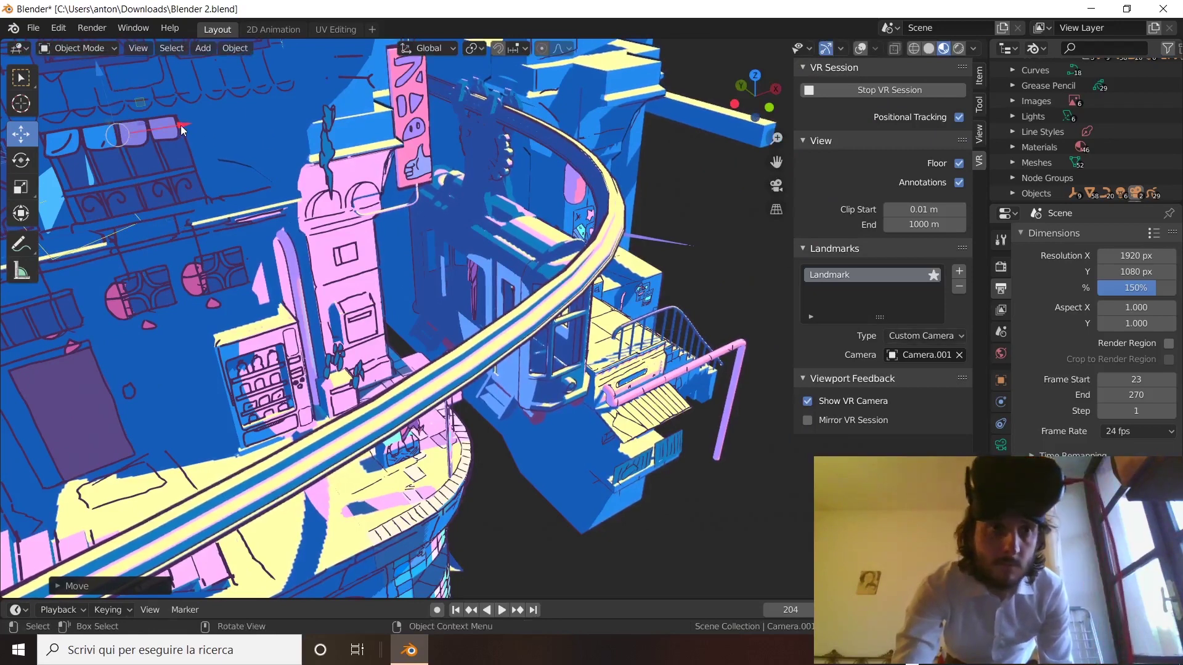
pyautogui.moveTo(182, 130); pyautogui.dragTo(511, 88)
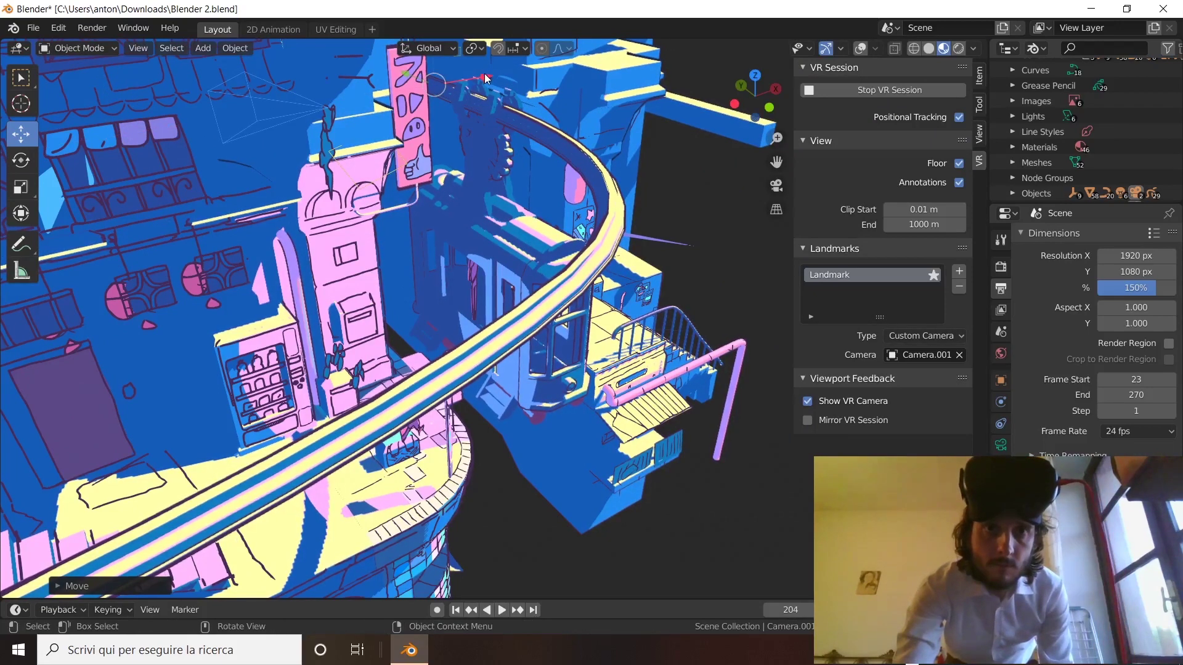
pyautogui.moveTo(497, 154); pyautogui.dragTo(500, 170, button='middle')
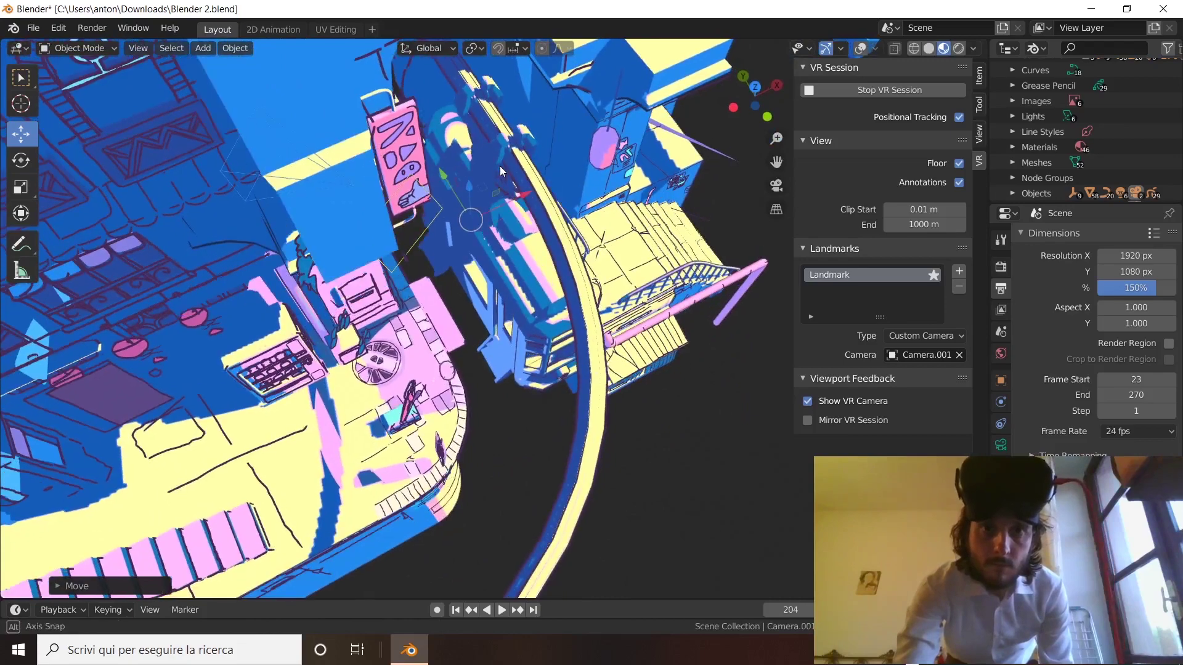
pyautogui.click(810, 419)
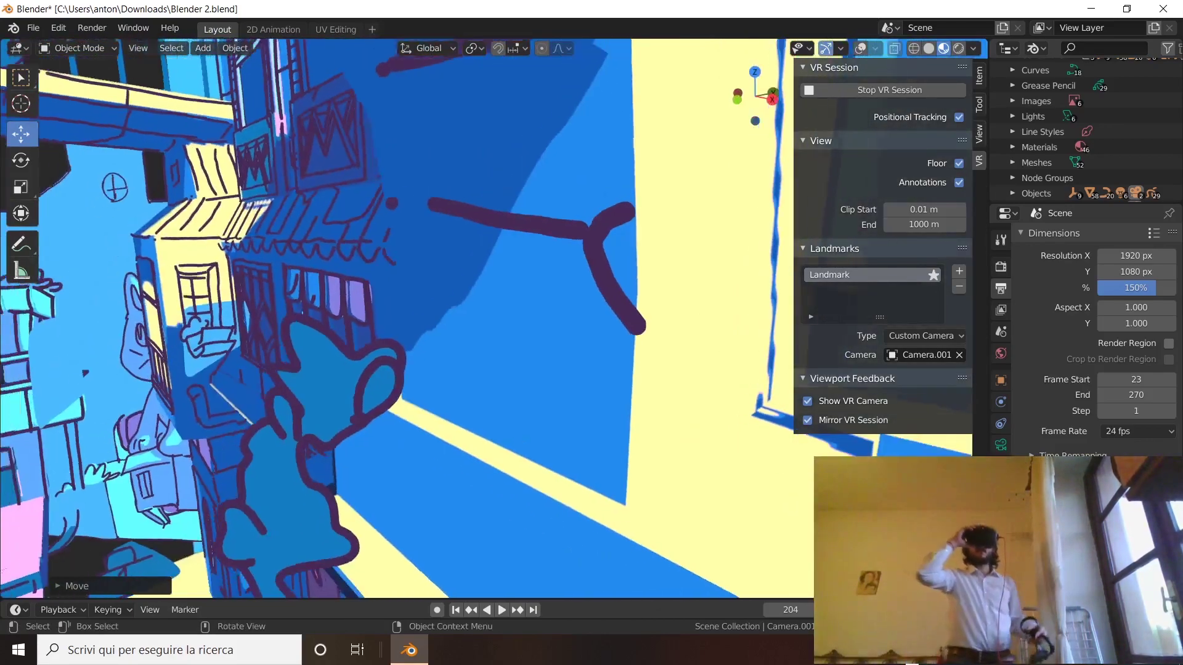